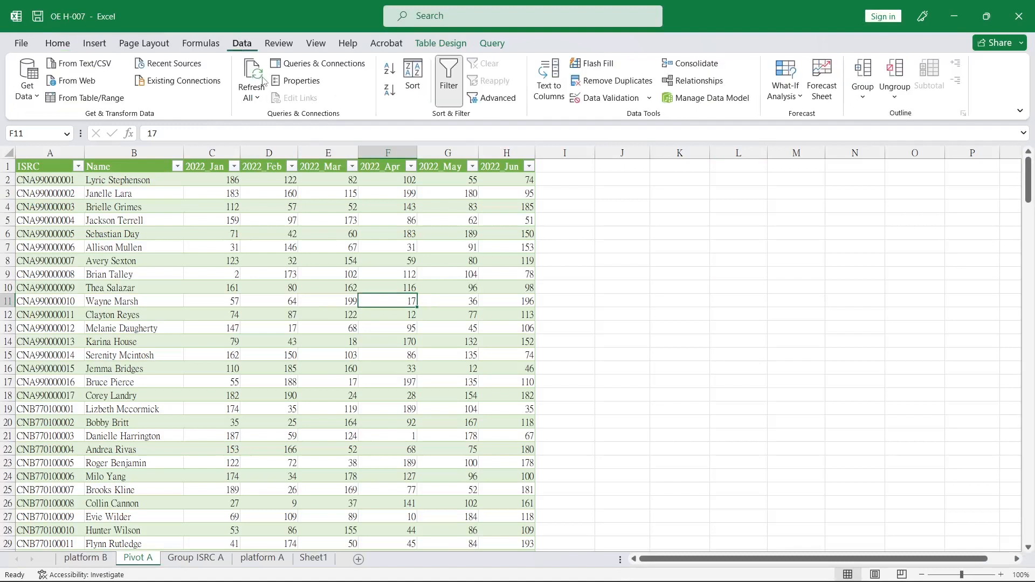
Step: Show the workbook's list of queries and collapse the platform A and platform B Transform File groups
{"action": "left_click", "coordinate": [321, 64]}
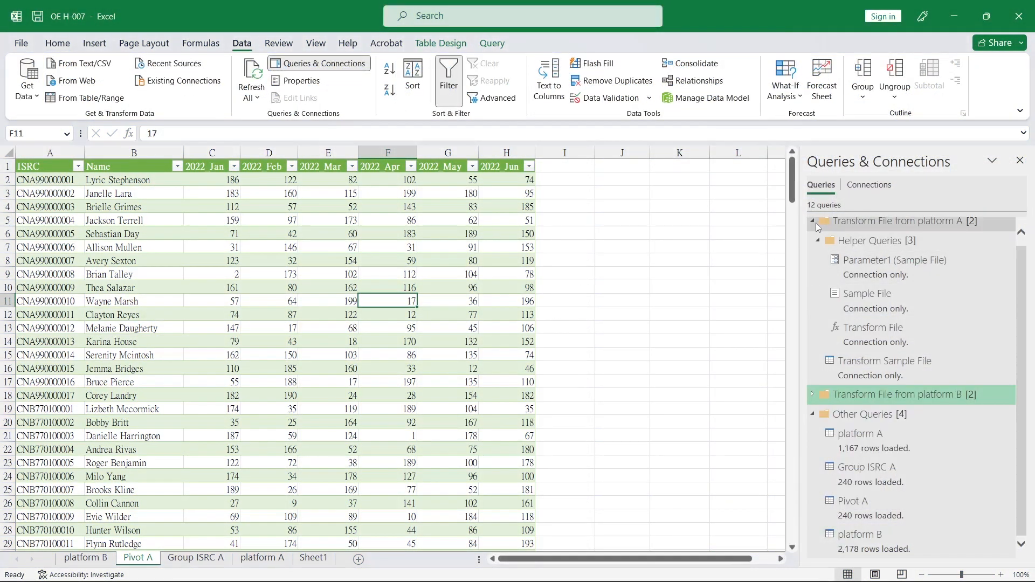
{"action": "left_click", "coordinate": [812, 222]}
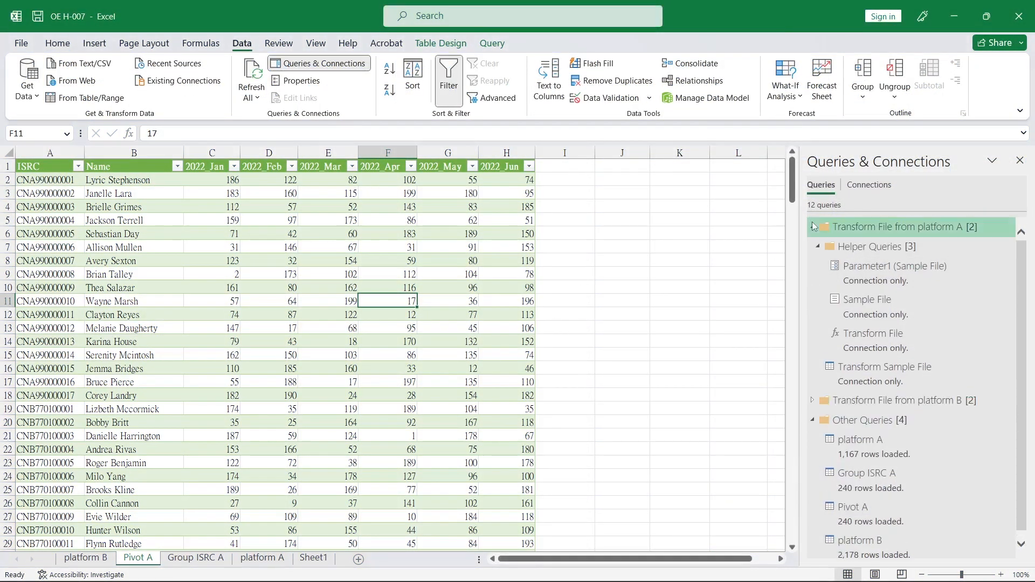
{"action": "left_click", "coordinate": [634, 397]}
{"action": "left_click", "coordinate": [443, 340]}
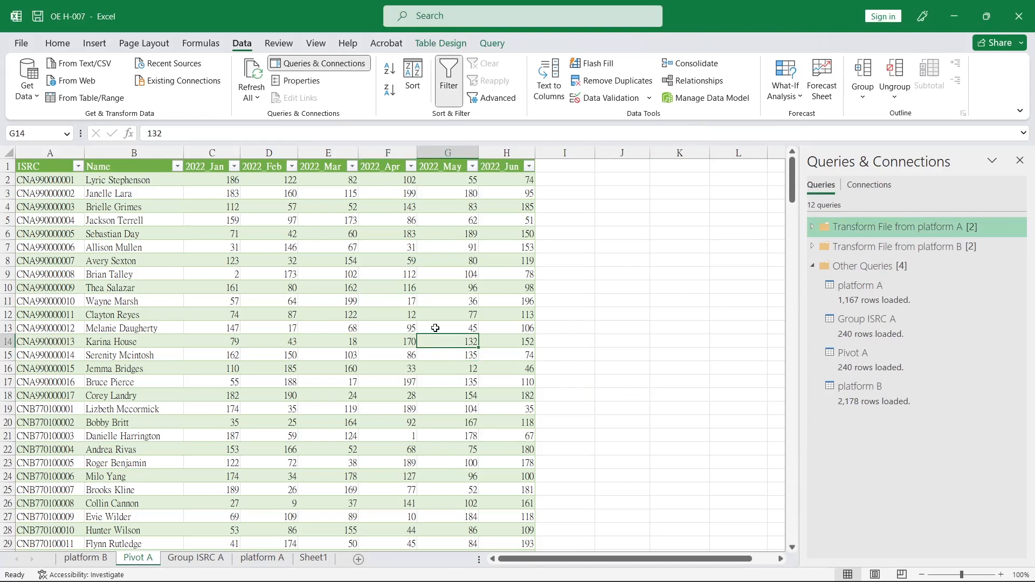
Step: Add a new column headed "Total" in cell I1, directly after the 2022_Jun column
{"action": "left_click", "coordinate": [52, 167]}
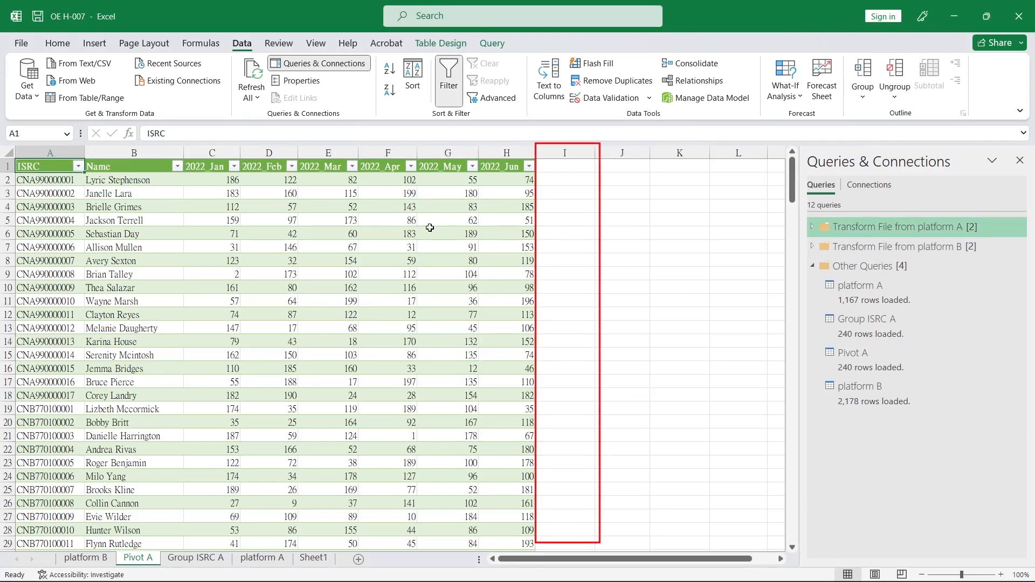
{"action": "left_click", "coordinate": [561, 167]}
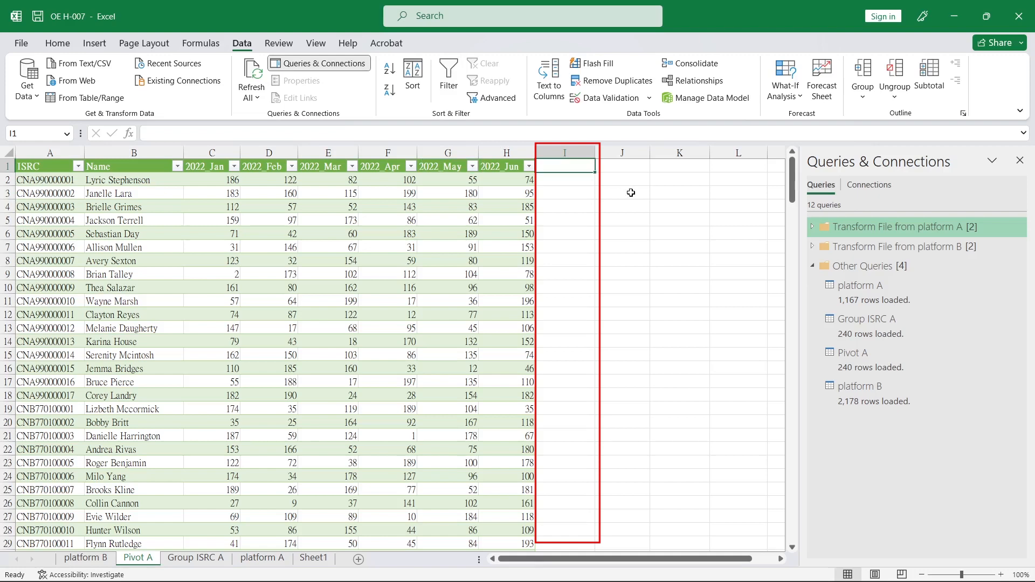
{"action": "type", "text": "To"}
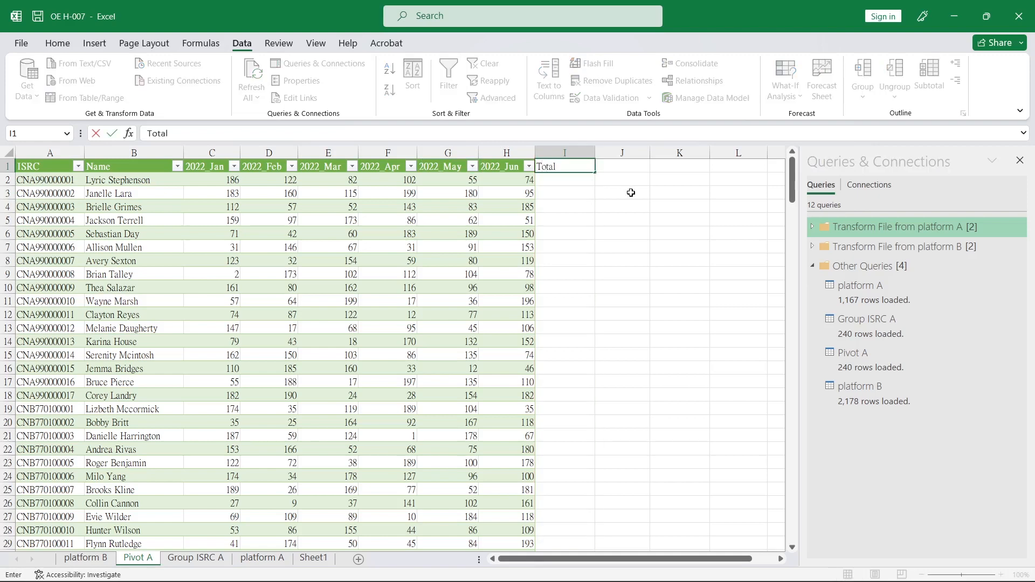
{"action": "type", "text": "tal"}
{"action": "key", "text": "Return"}
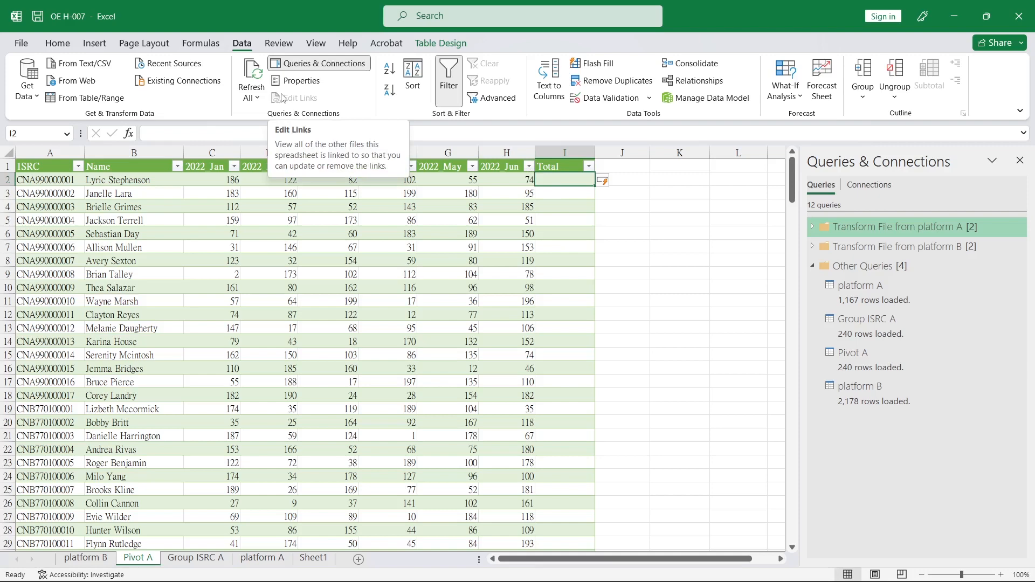
Step: Fill the Total column with =SUM(Pivot_A[@[2022_Jan]:[2022_Jun]]) and check the formula in its first rows
{"action": "type", "text": "=sum"}
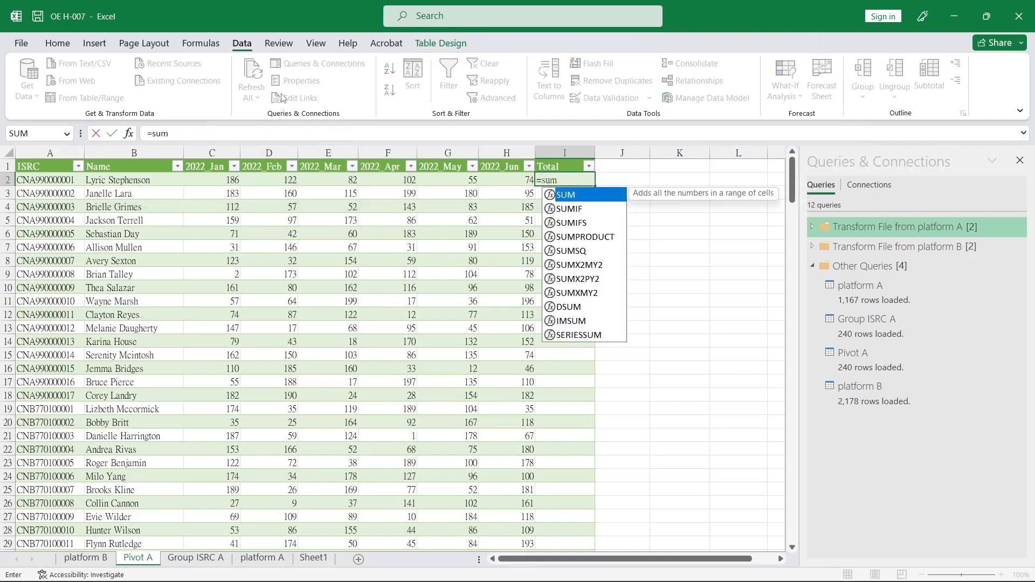
{"action": "type", "text": "("}
{"action": "left_click_drag", "start_coordinate": [212, 181], "coordinate": [505, 180]}
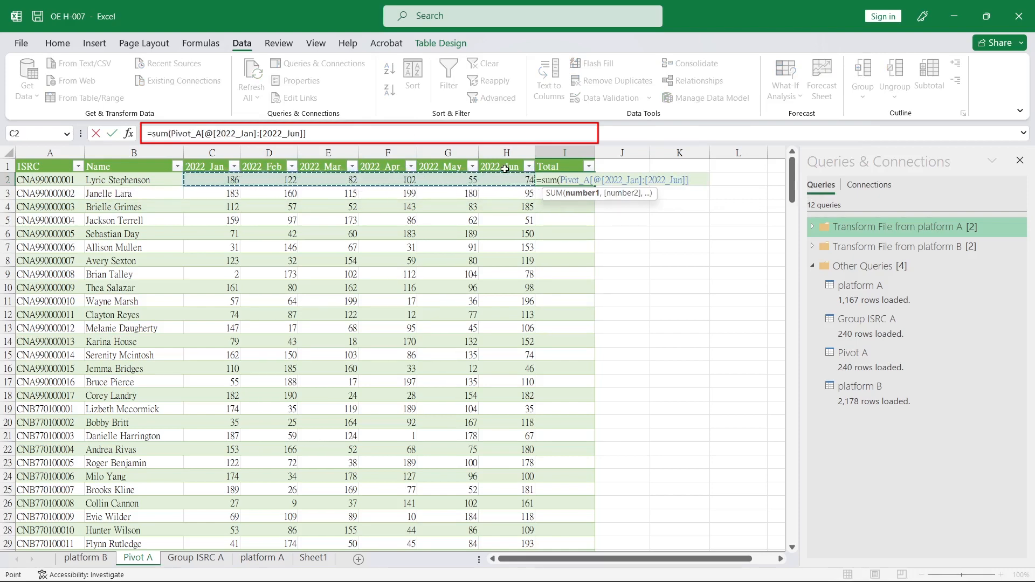
{"action": "key", "text": "Return"}
{"action": "left_click", "coordinate": [571, 180]}
{"action": "left_click_drag", "start_coordinate": [570, 181], "coordinate": [565, 221]}
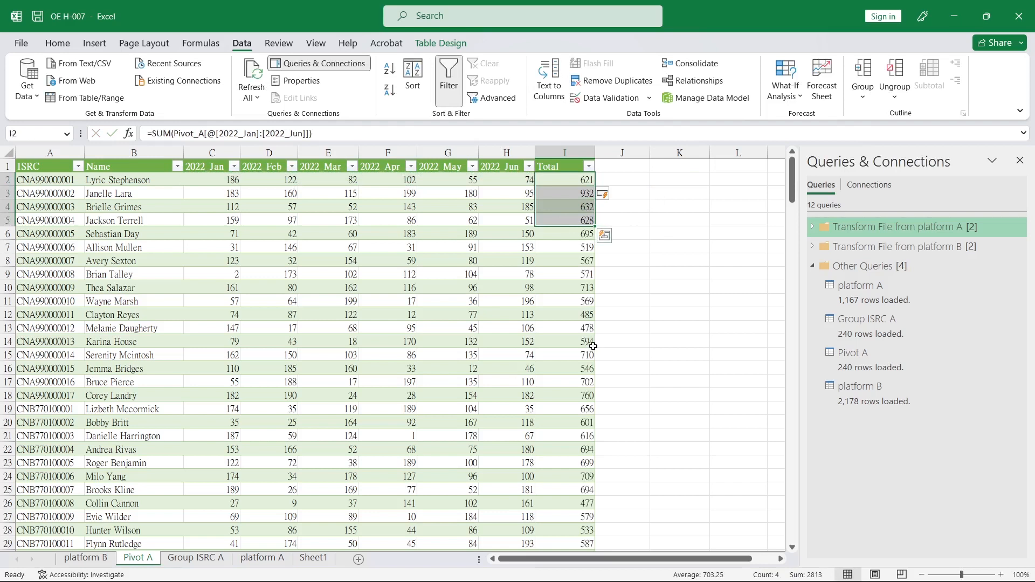
{"action": "left_click", "coordinate": [554, 355]}
{"action": "left_click", "coordinate": [559, 185]}
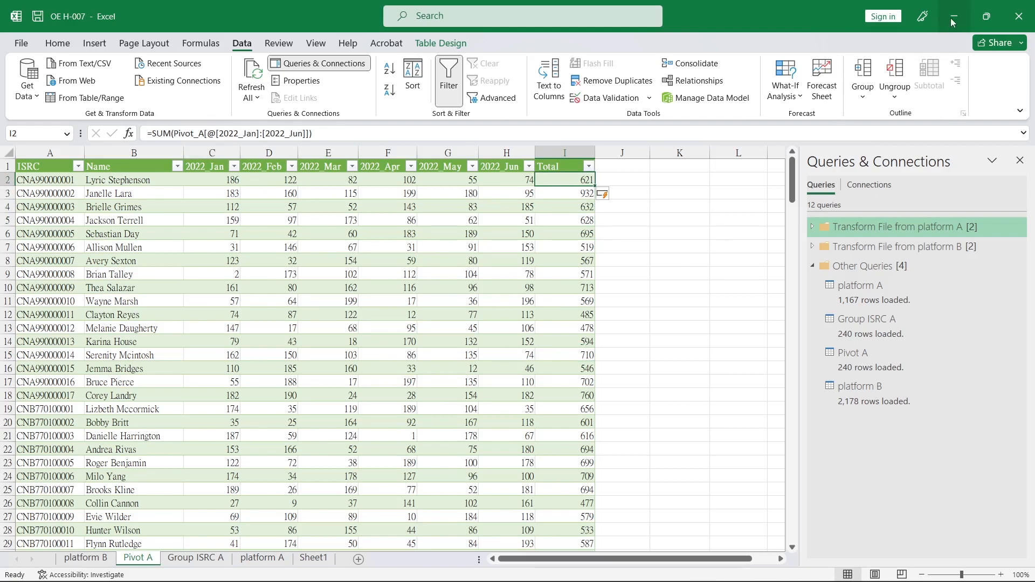
Step: Replace the 22Q1 and 22Q2 workbooks in the platform A folder with platform A 22Q3 and 22Q4
{"action": "left_click", "coordinate": [987, 16]}
{"action": "left_click", "coordinate": [414, 100]}
{"action": "left_click_drag", "start_coordinate": [359, 296], "coordinate": [334, 212]}
{"action": "left_click_drag", "start_coordinate": [92, 240], "coordinate": [74, 45]}
{"action": "left_click_drag", "start_coordinate": [377, 289], "coordinate": [344, 212]}
{"action": "left_click_drag", "start_coordinate": [337, 216], "coordinate": [97, 242]}
{"action": "left_click", "coordinate": [80, 104]}
{"action": "left_click", "coordinate": [77, 167], "text": "ctrl"}
{"action": "left_click_drag", "start_coordinate": [78, 97], "coordinate": [440, 240]}
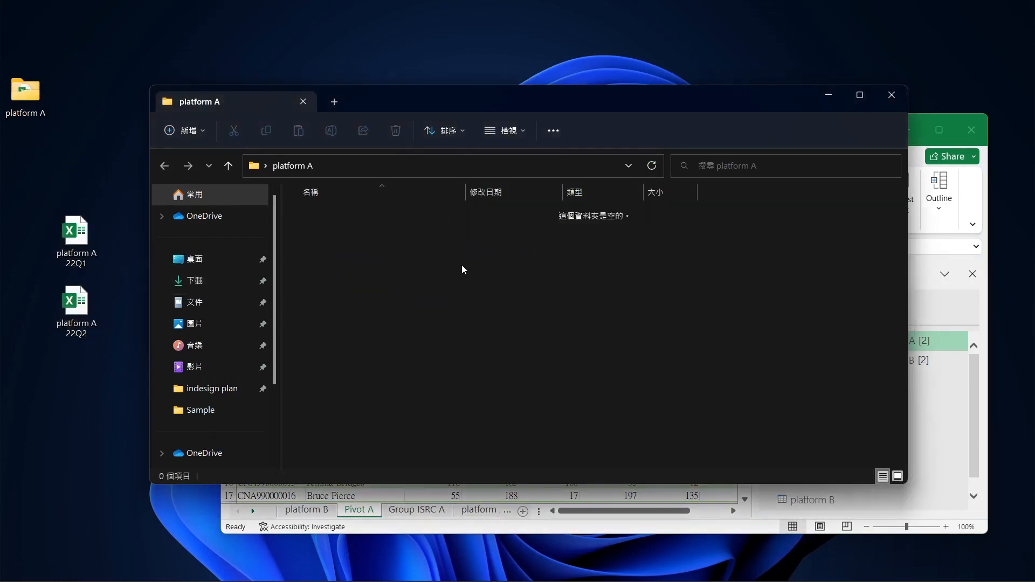
Step: Return to the Excel workbook, refresh all queries and check the Total column
{"action": "left_click", "coordinate": [935, 369]}
{"action": "left_click", "coordinate": [939, 131]}
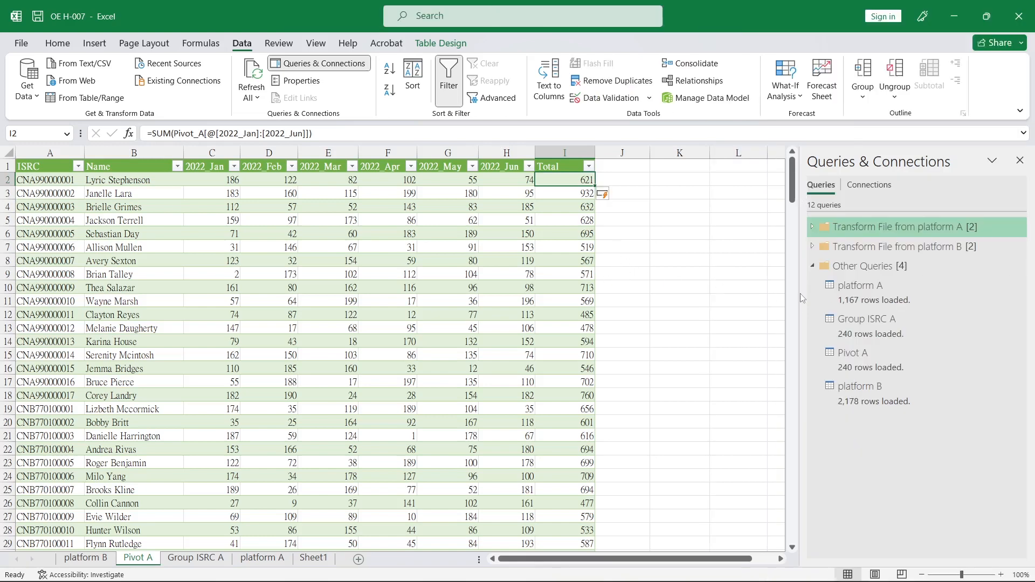
{"action": "left_click", "coordinate": [254, 72]}
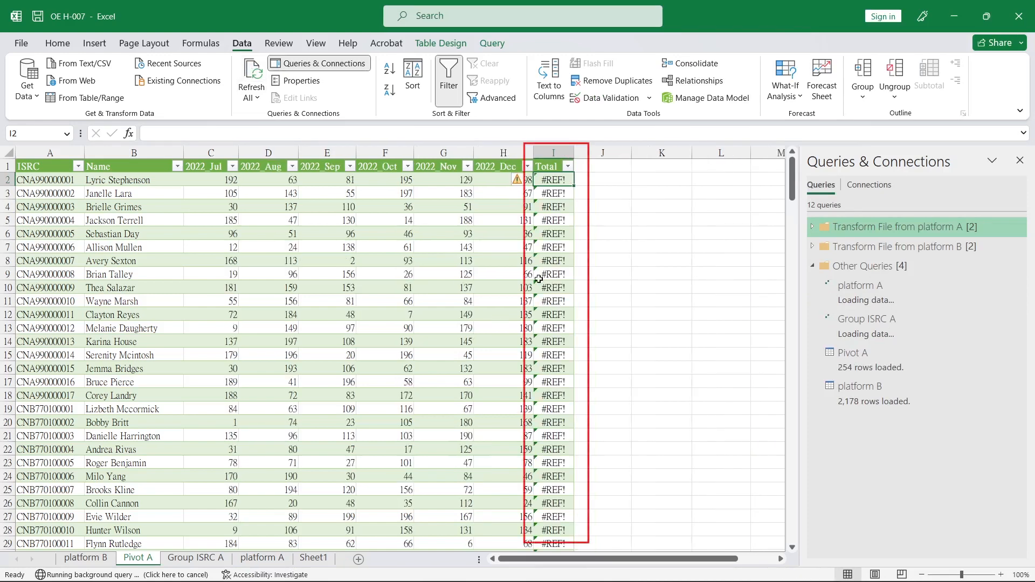
{"action": "left_click", "coordinate": [555, 354]}
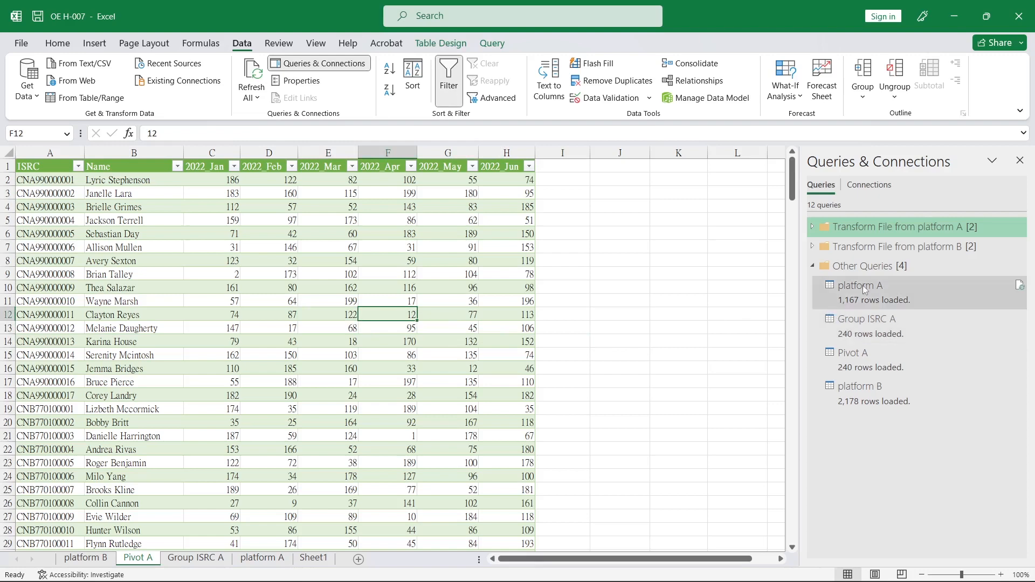
Step: Open the Pivot A query for editing in the Power Query Editor
{"action": "left_click", "coordinate": [868, 365]}
{"action": "right_click", "coordinate": [868, 366]}
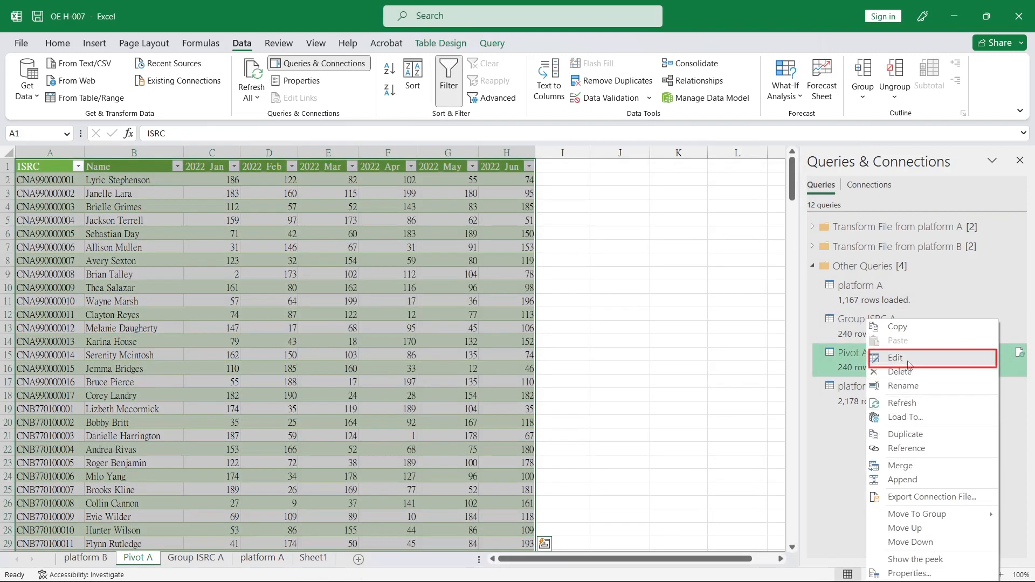
{"action": "left_click", "coordinate": [910, 359]}
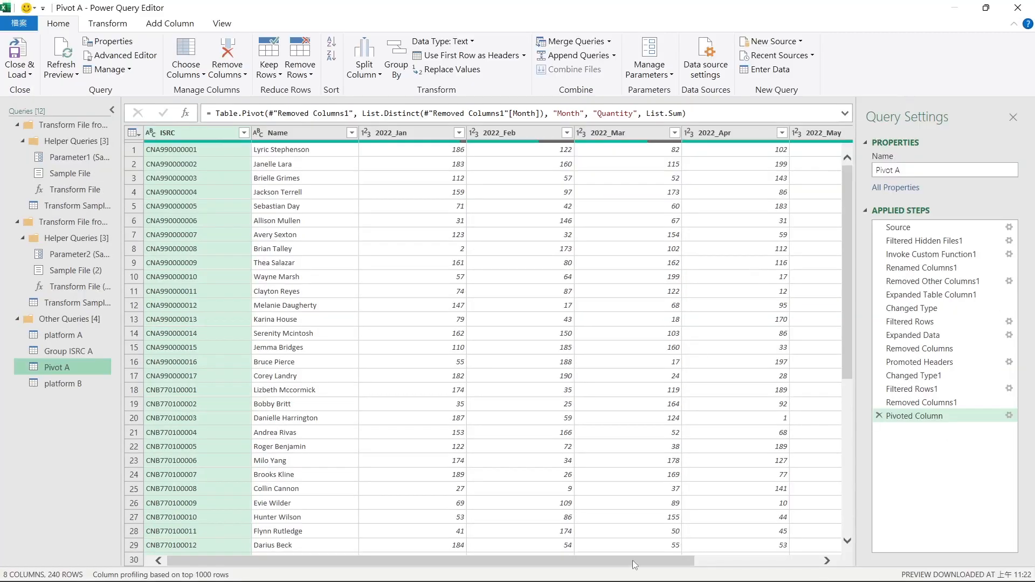
Step: Add a column holding the Sum statistic of the columns 2022_Jan through 2022_Jun
{"action": "left_click_drag", "start_coordinate": [634, 565], "coordinate": [758, 562]}
{"action": "left_click", "coordinate": [265, 136]}
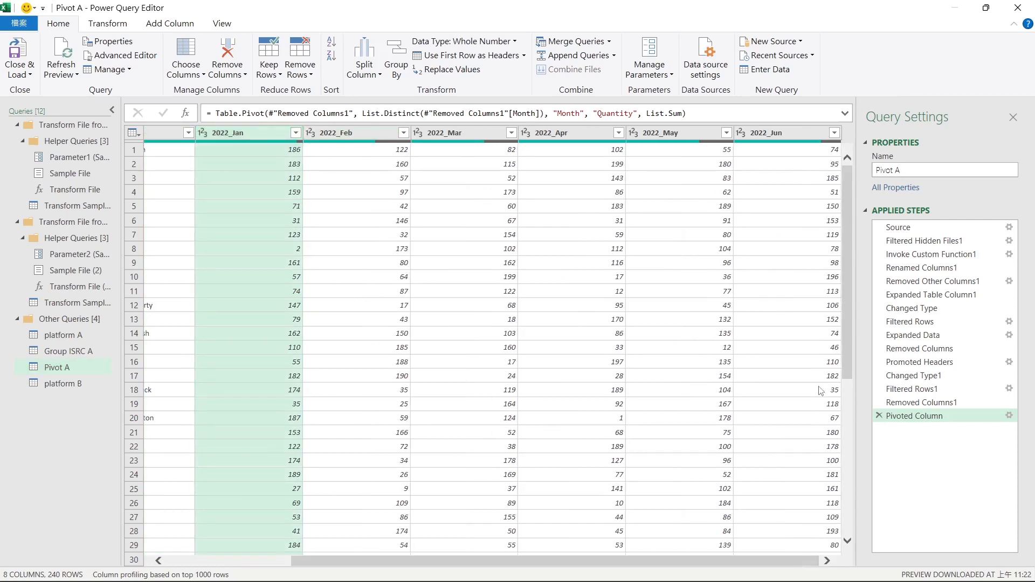
{"action": "left_click", "coordinate": [776, 135], "text": "shift"}
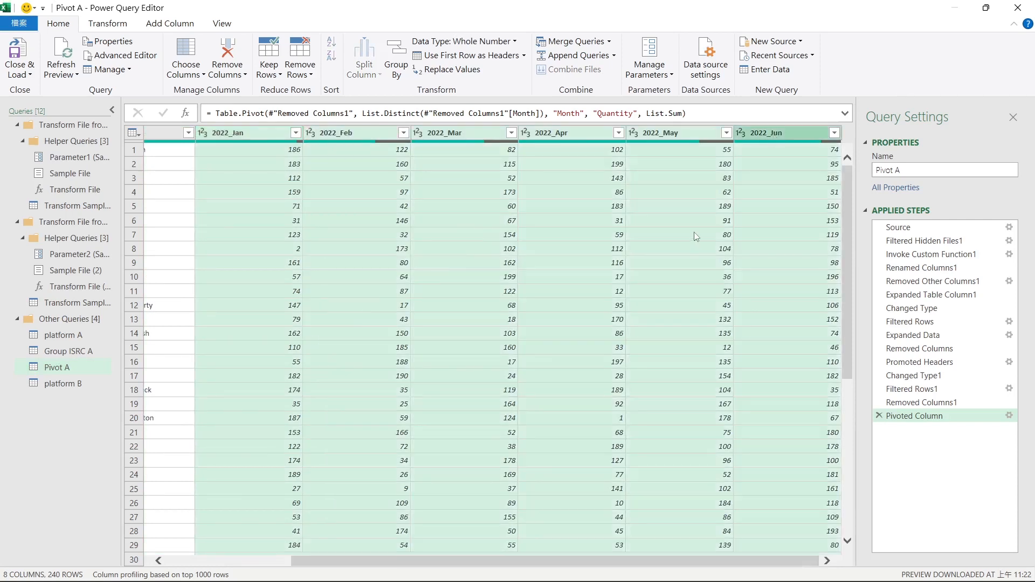
{"action": "left_click", "coordinate": [165, 24]}
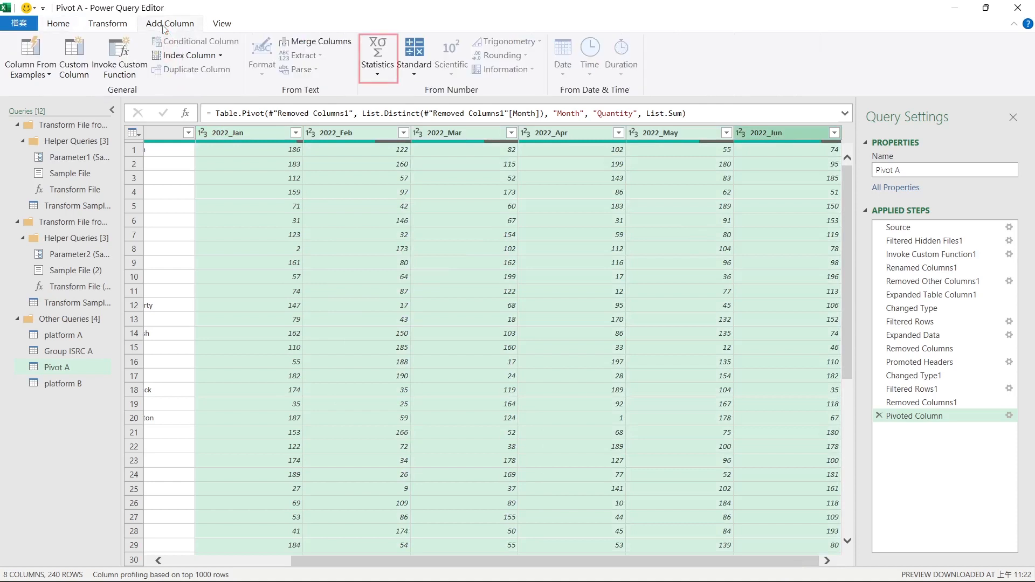
{"action": "left_click", "coordinate": [378, 56]}
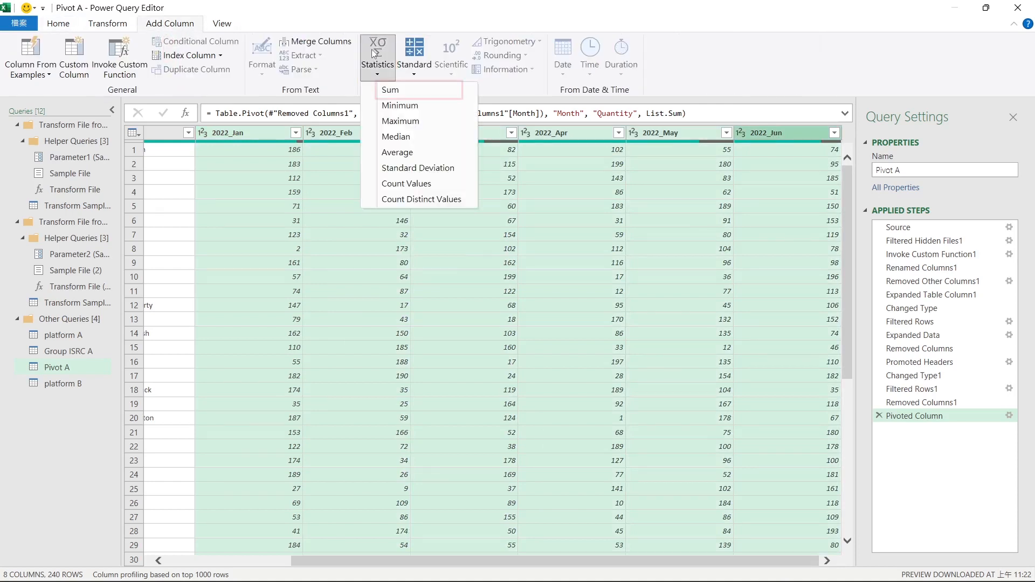
{"action": "left_click", "coordinate": [394, 91]}
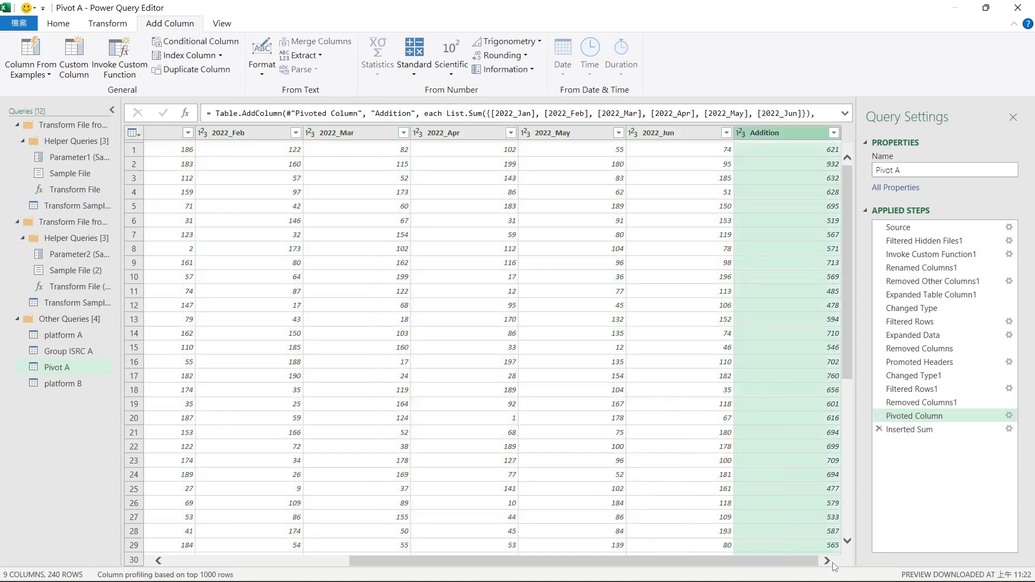
Step: Inspect the Addition column's formula and open the settings of the Inserted Sum step
{"action": "left_click", "coordinate": [791, 150]}
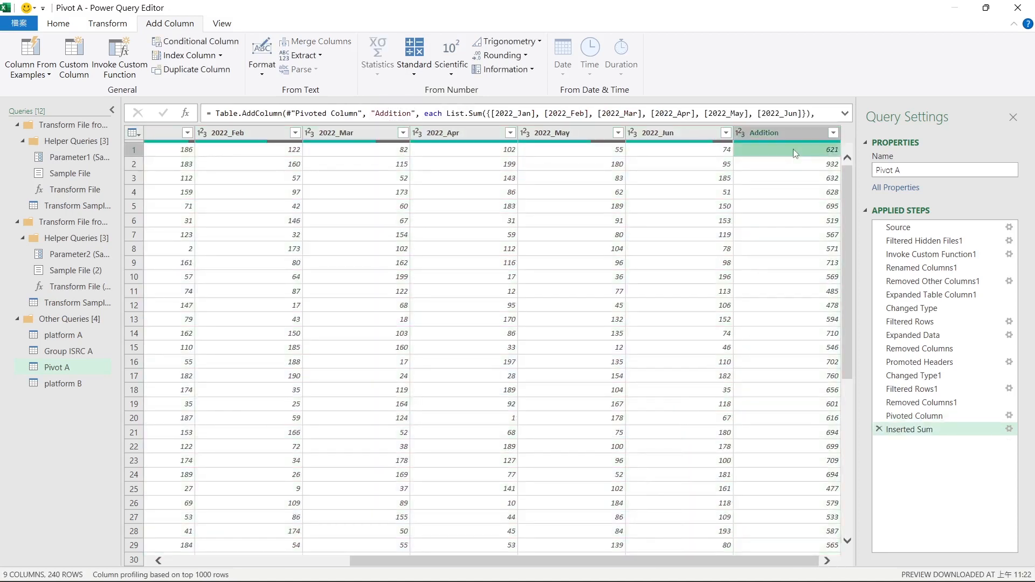
{"action": "left_click", "coordinate": [776, 133]}
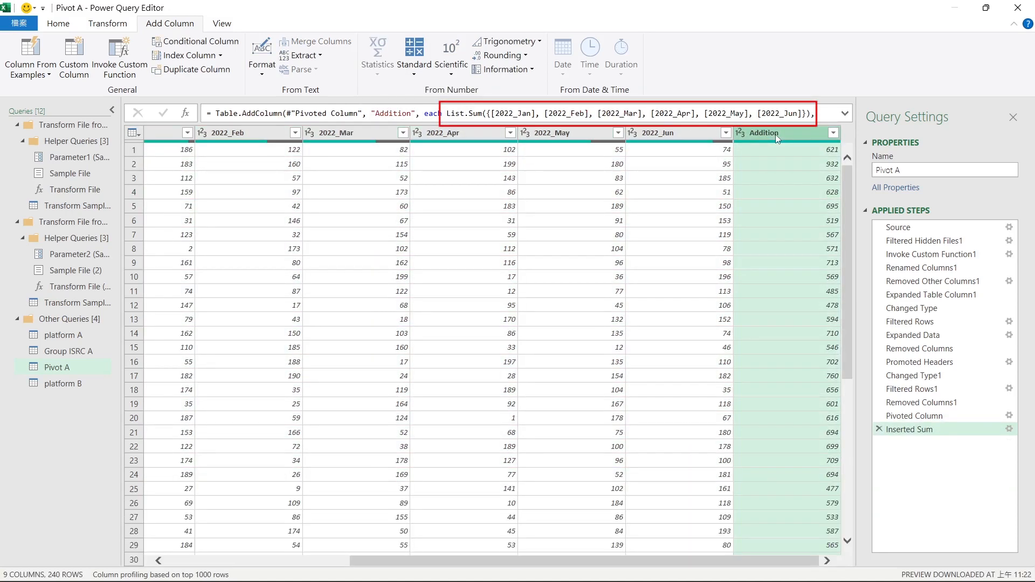
{"action": "left_click", "coordinate": [1009, 429]}
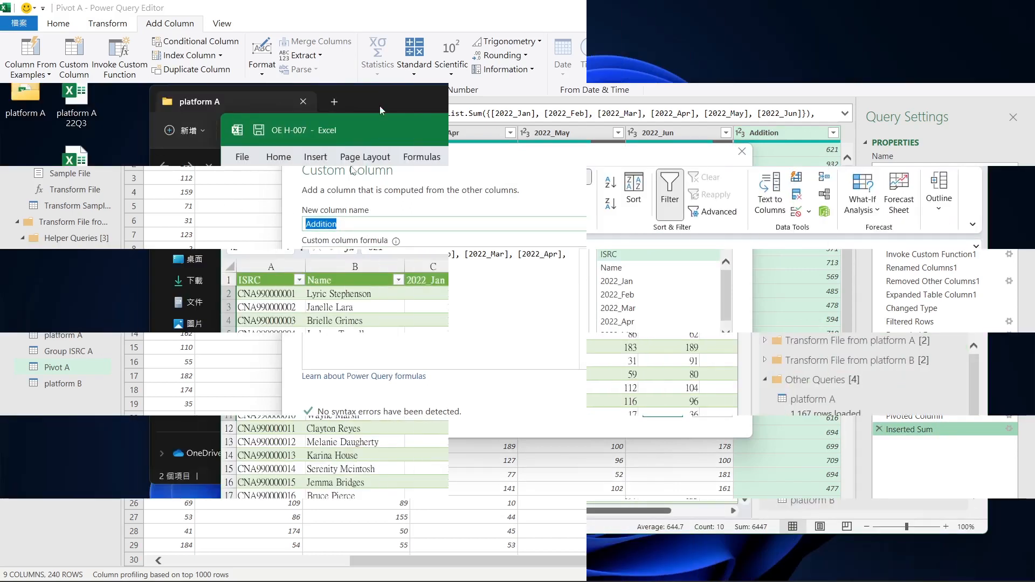
Step: Replace platform A 22Q2 with platform A 22Q3 in the platform A folder and return to the Excel workbook
{"action": "left_click_drag", "start_coordinate": [335, 228], "coordinate": [90, 248]}
{"action": "left_click_drag", "start_coordinate": [78, 101], "coordinate": [450, 298]}
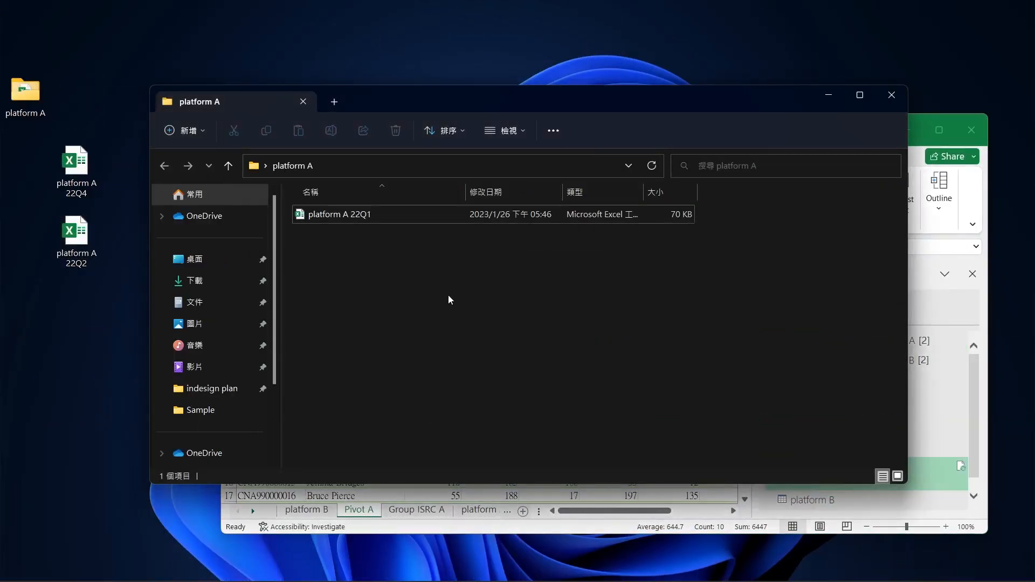
{"action": "left_click", "coordinate": [939, 130]}
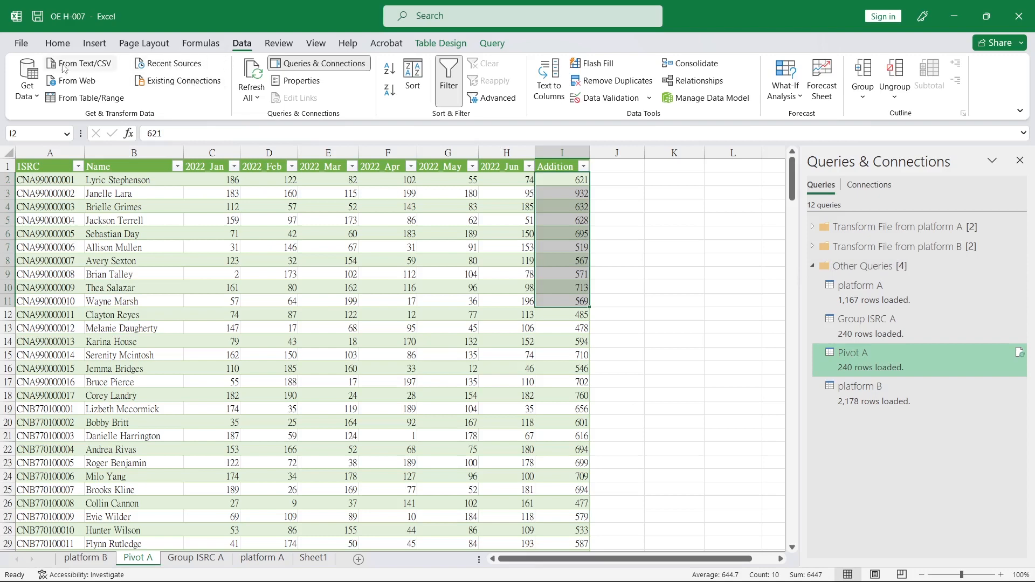
Step: Refresh the Pivot A query and check the Addition column of its table
{"action": "left_click", "coordinate": [256, 77]}
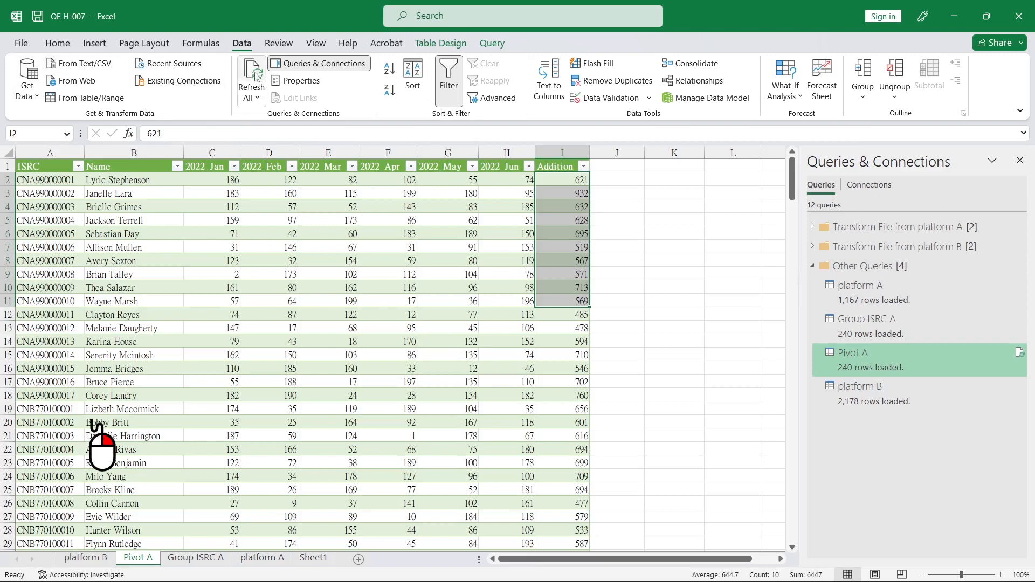
{"action": "right_click", "coordinate": [855, 355]}
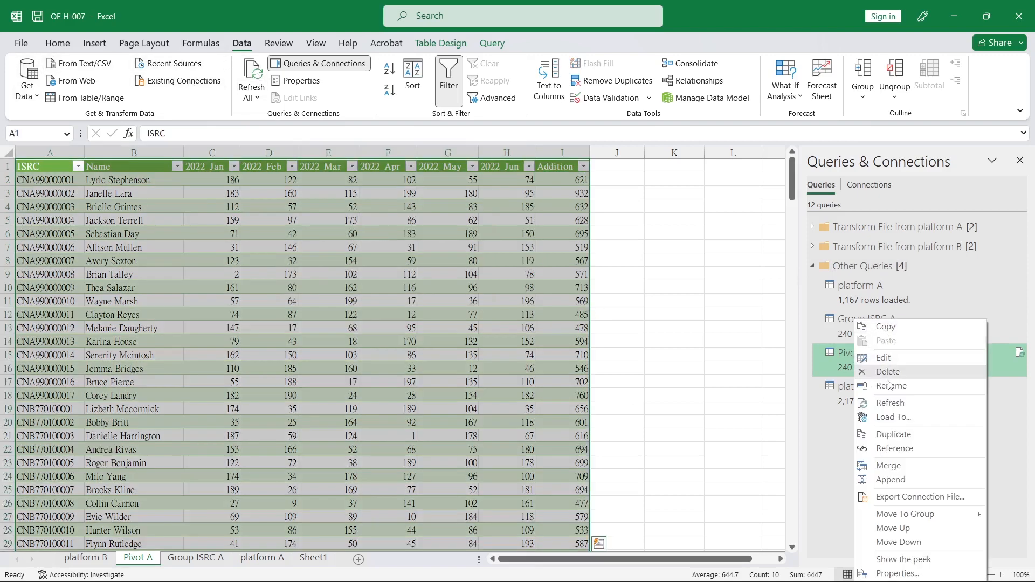
{"action": "left_click", "coordinate": [890, 404]}
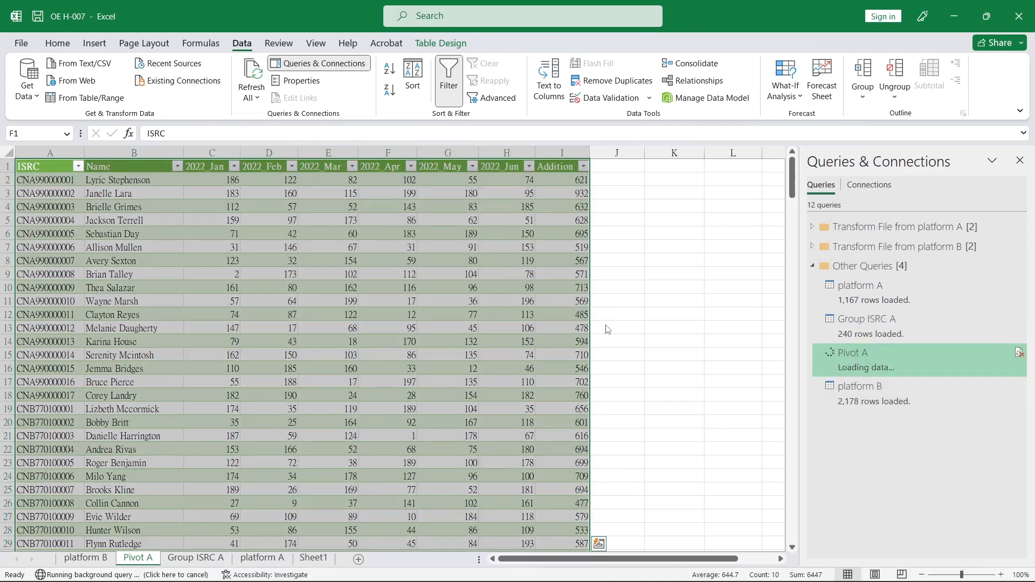
{"action": "scroll", "coordinate": [559, 205], "scroll_direction": "down", "scroll_amount": 1}
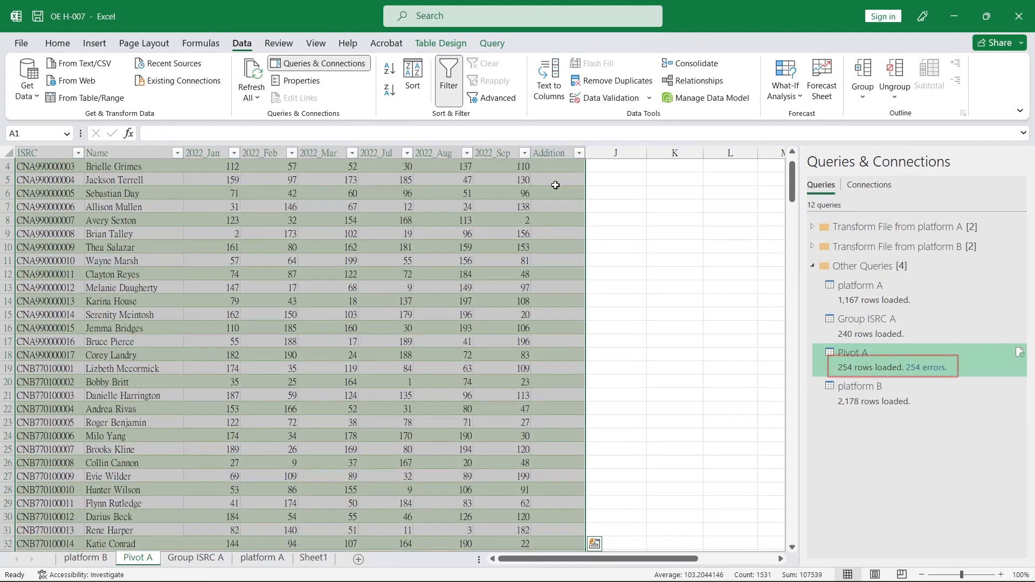
{"action": "left_click", "coordinate": [555, 185]}
{"action": "scroll", "coordinate": [569, 239], "scroll_direction": "up", "scroll_amount": 1}
{"action": "scroll", "coordinate": [570, 239], "scroll_direction": "up", "scroll_amount": 1}
{"action": "left_click_drag", "start_coordinate": [550, 188], "coordinate": [554, 175]}
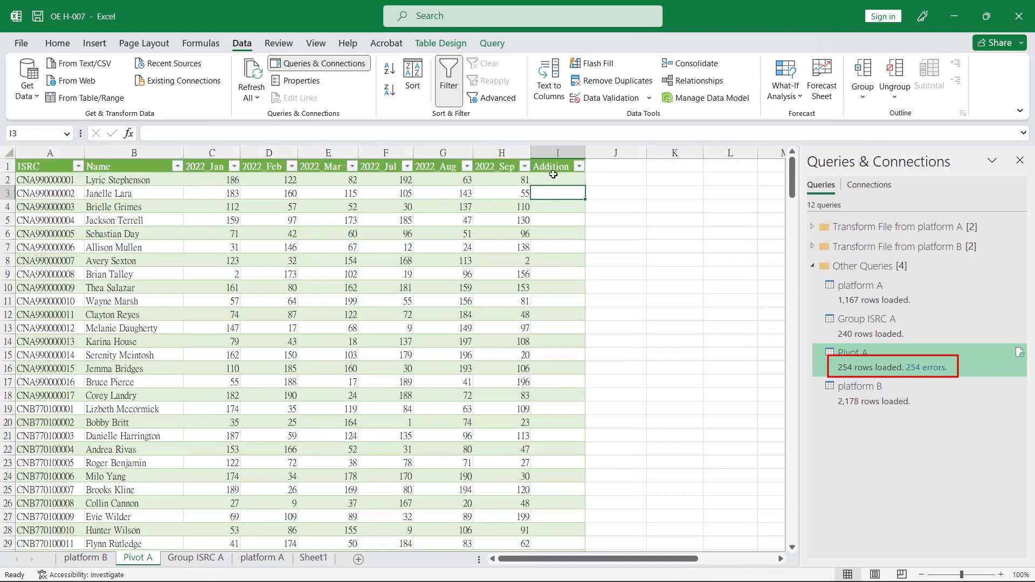
{"action": "left_click_drag", "start_coordinate": [550, 238], "coordinate": [551, 319]}
Step: Reopen the Pivot A query in the Power Query Editor to examine its Inserted Sum step
{"action": "right_click", "coordinate": [858, 306]}
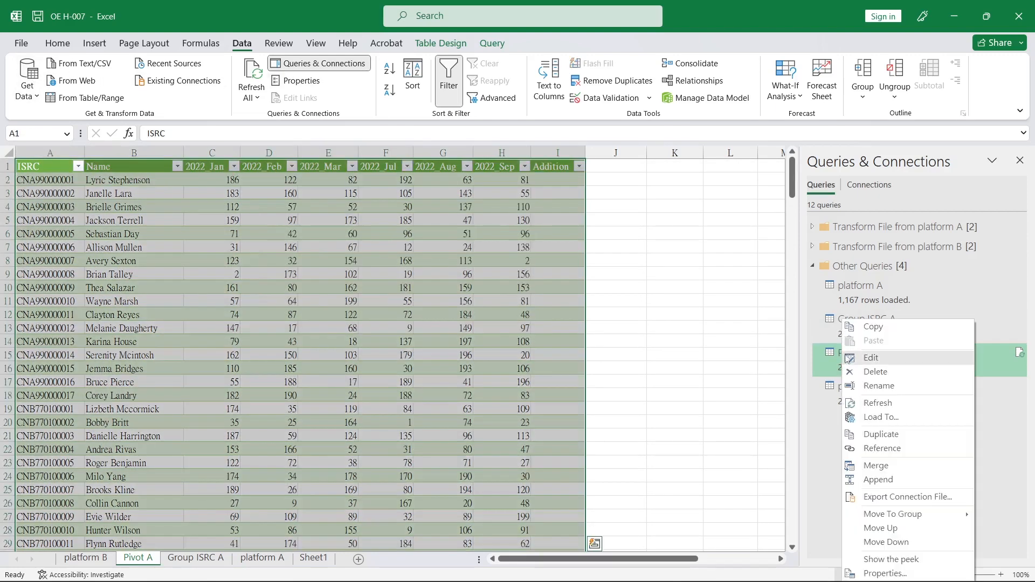
{"action": "left_click", "coordinate": [844, 400]}
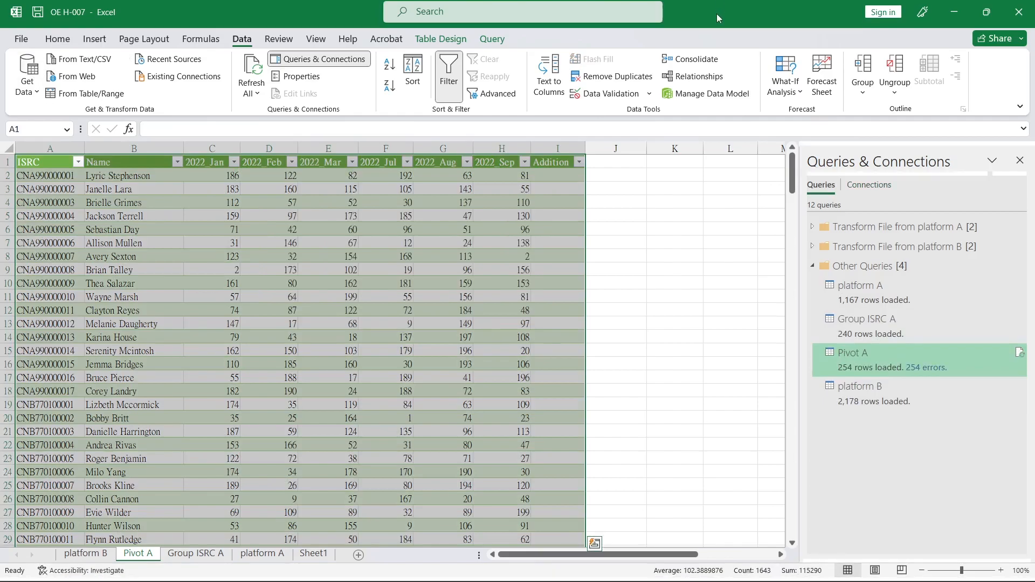
{"action": "double_click", "coordinate": [717, 14]}
{"action": "right_click", "coordinate": [831, 483]}
{"action": "left_click", "coordinate": [863, 359]}
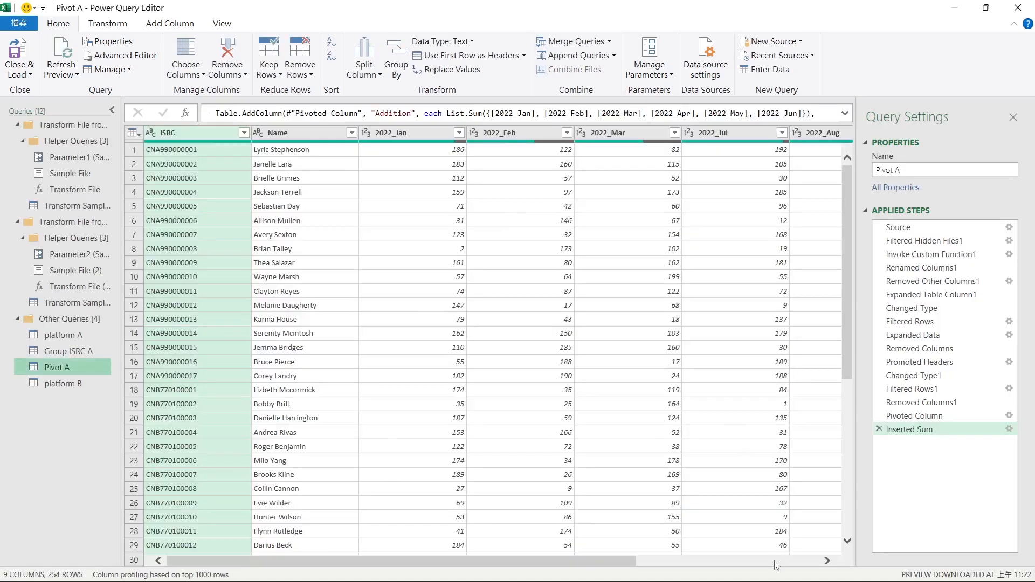
Step: Examine the full error details for the first row of the Addition column
{"action": "left_click", "coordinate": [776, 562]}
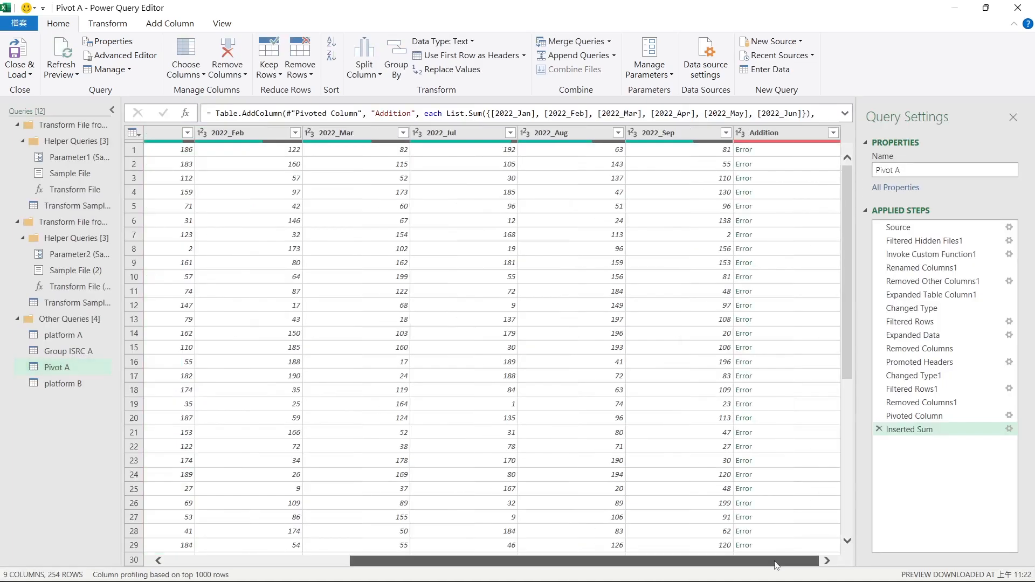
{"action": "left_click", "coordinate": [782, 156]}
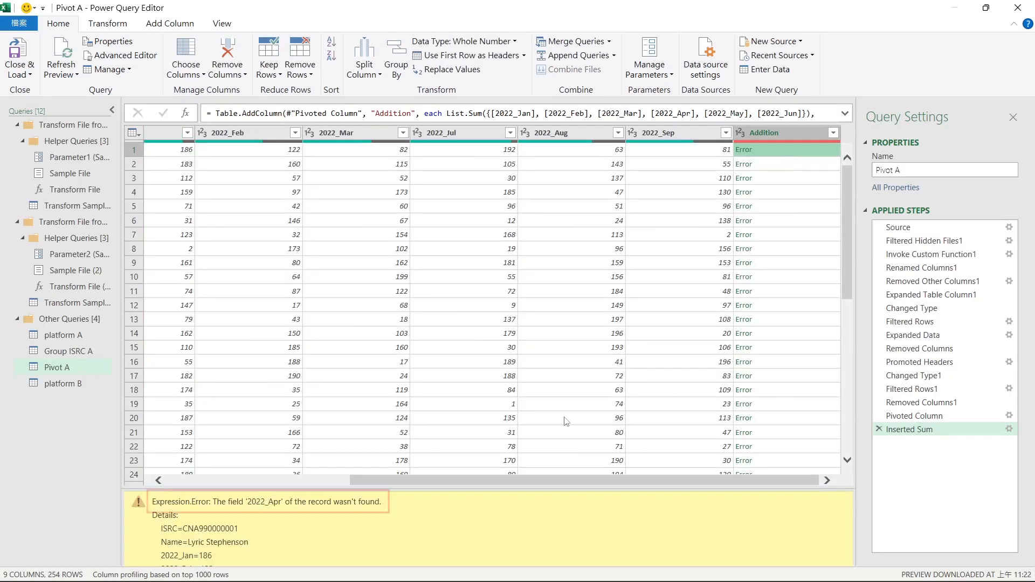
{"action": "left_click_drag", "start_coordinate": [485, 488], "coordinate": [495, 334]}
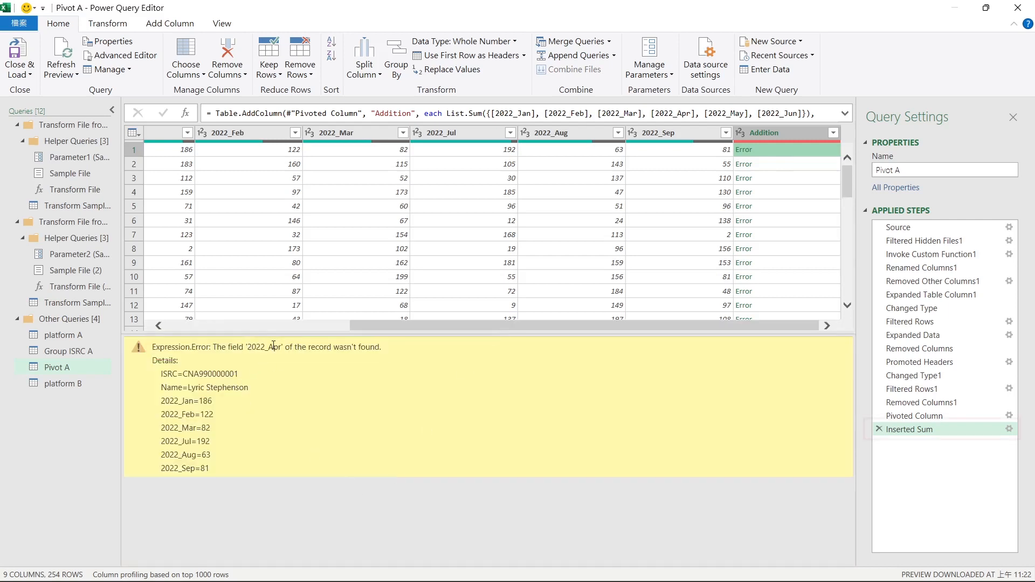
Step: Delete the Inserted Sum step from Pivot A and start a custom column named Total
{"action": "left_click", "coordinate": [878, 429]}
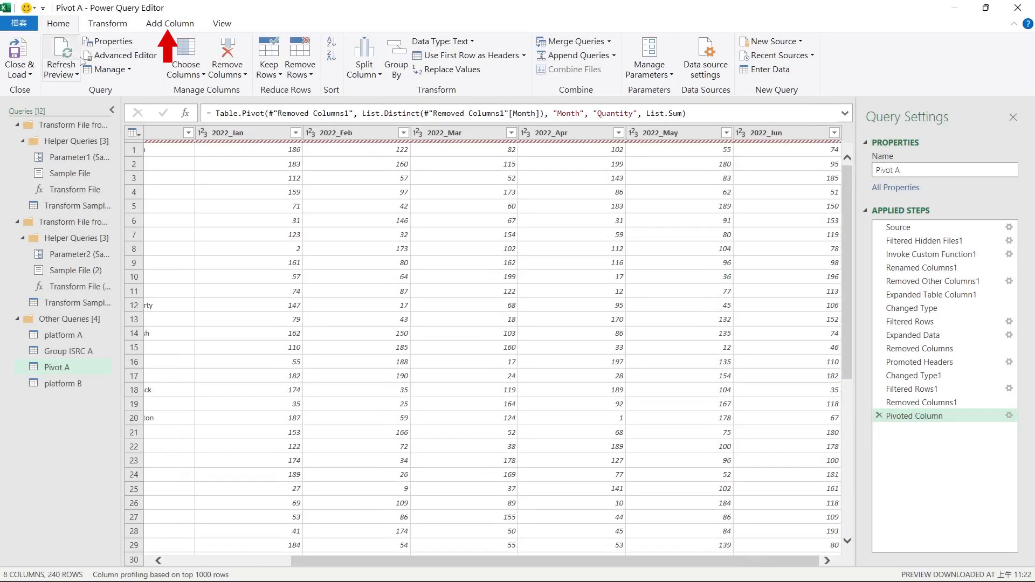
{"action": "left_click", "coordinate": [170, 23]}
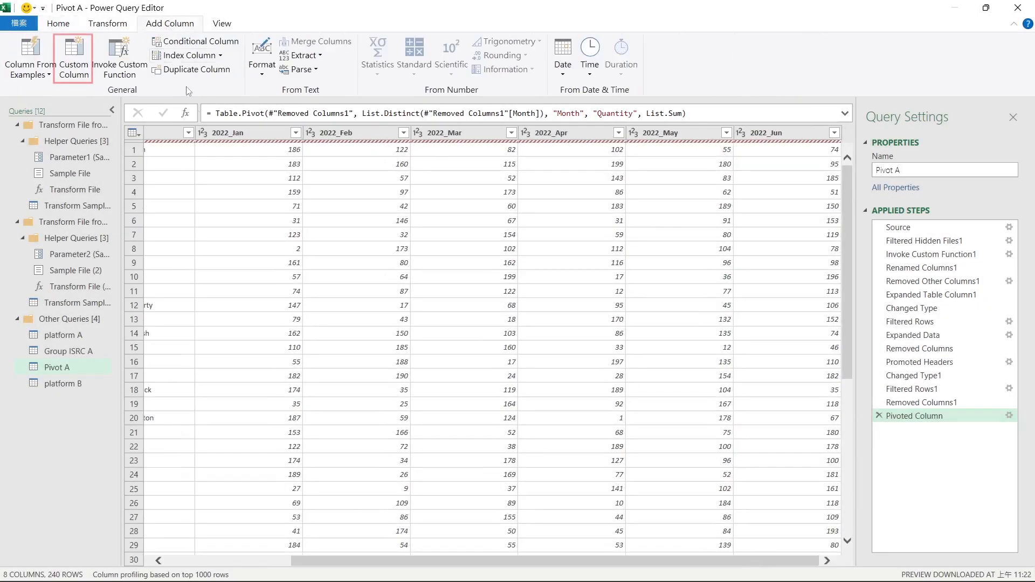
{"action": "left_click", "coordinate": [80, 53]}
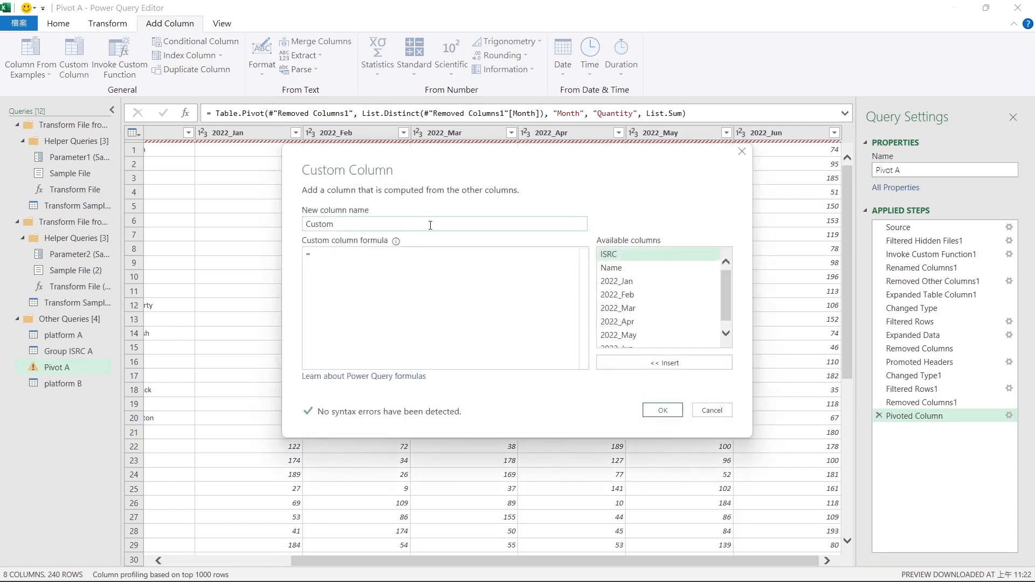
{"action": "key", "text": "shift+End"}
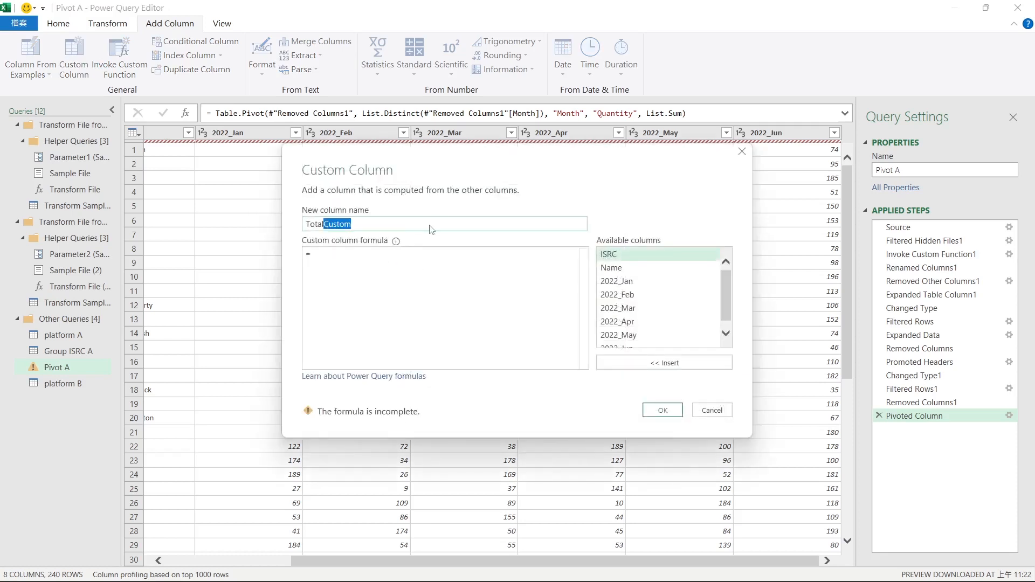
{"action": "key", "text": "Tab"}
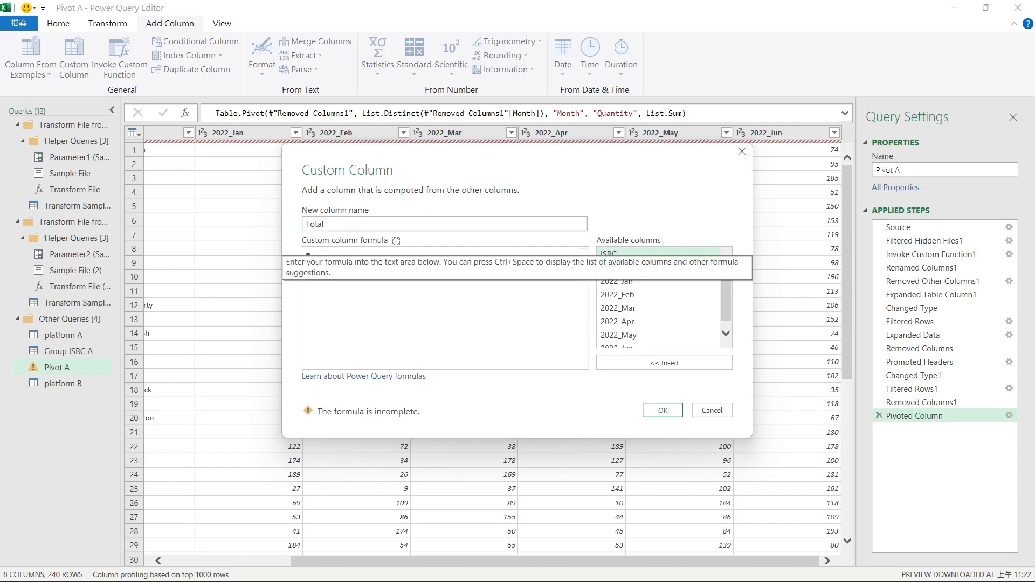
Step: Give the Total column the formula List.Sum(_) and add it to the query
{"action": "left_click", "coordinate": [456, 312]}
{"action": "type", "text": "List."}
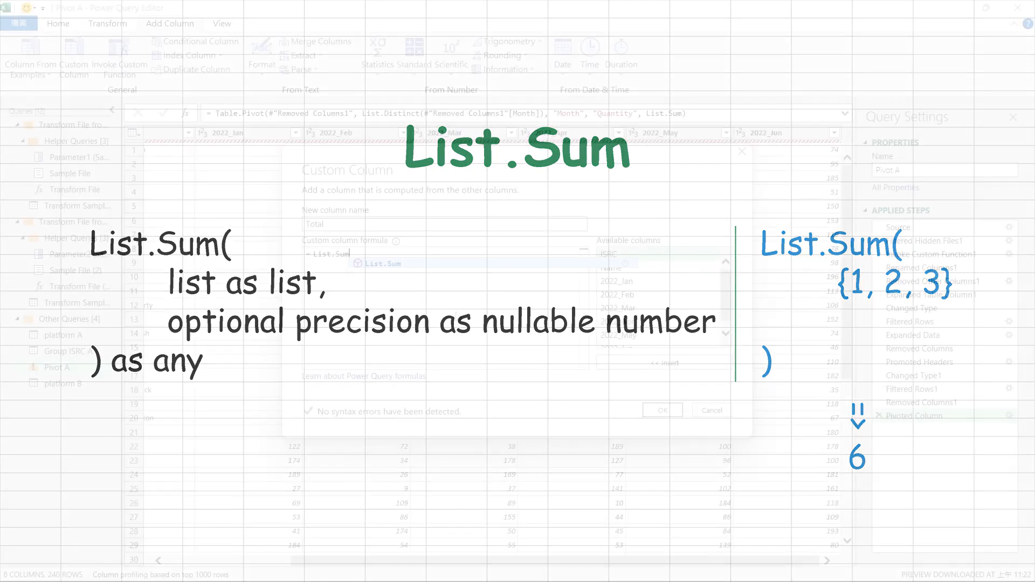
{"action": "type", "text": "Sum("}
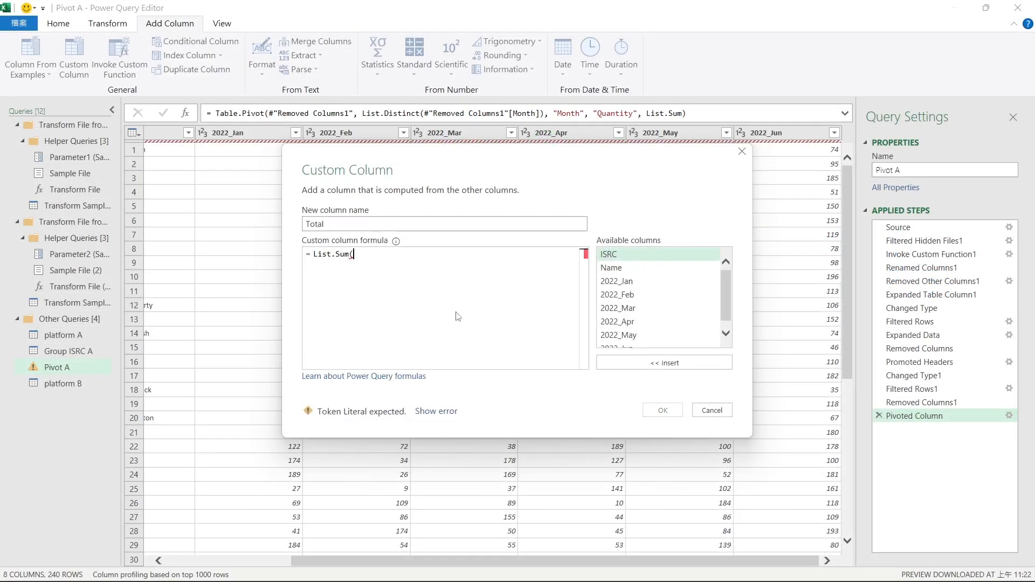
{"action": "left_click", "coordinate": [643, 284]}
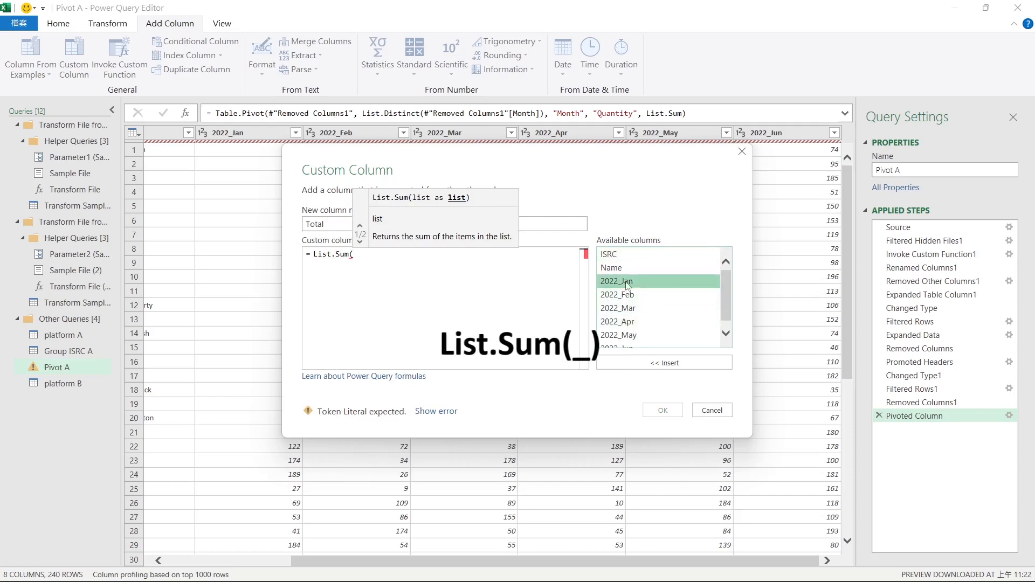
{"action": "type", "text": "_)"}
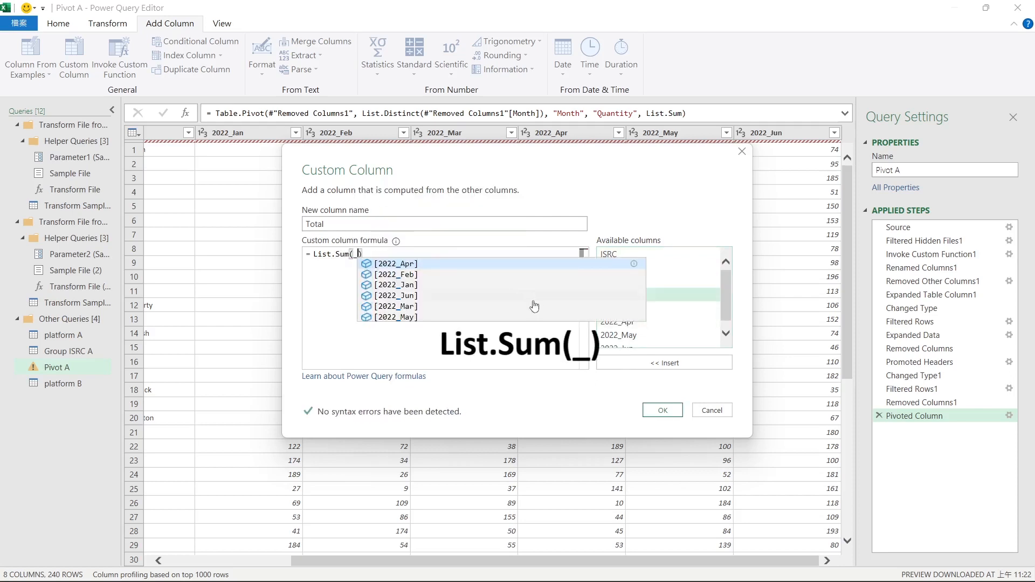
{"action": "left_click", "coordinate": [653, 410]}
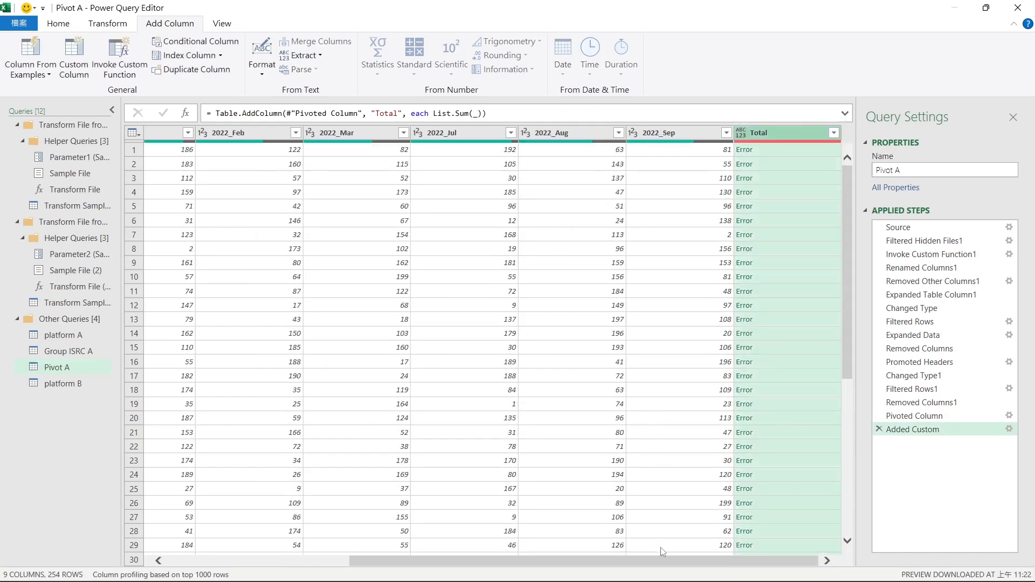
Step: Inspect the error details for the first row of the Total column
{"action": "left_click", "coordinate": [768, 151]}
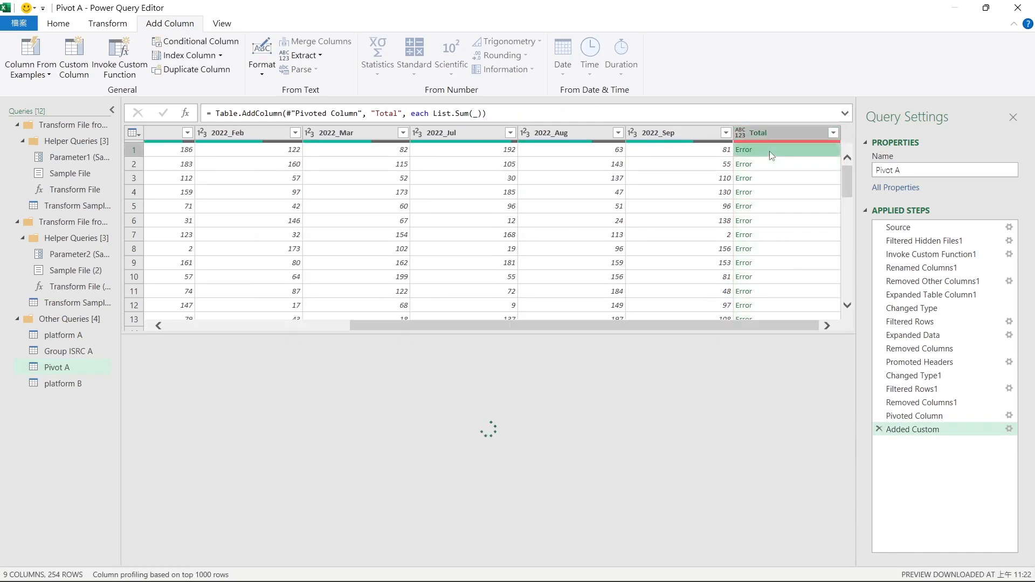
{"action": "left_click_drag", "start_coordinate": [241, 347], "coordinate": [399, 348]}
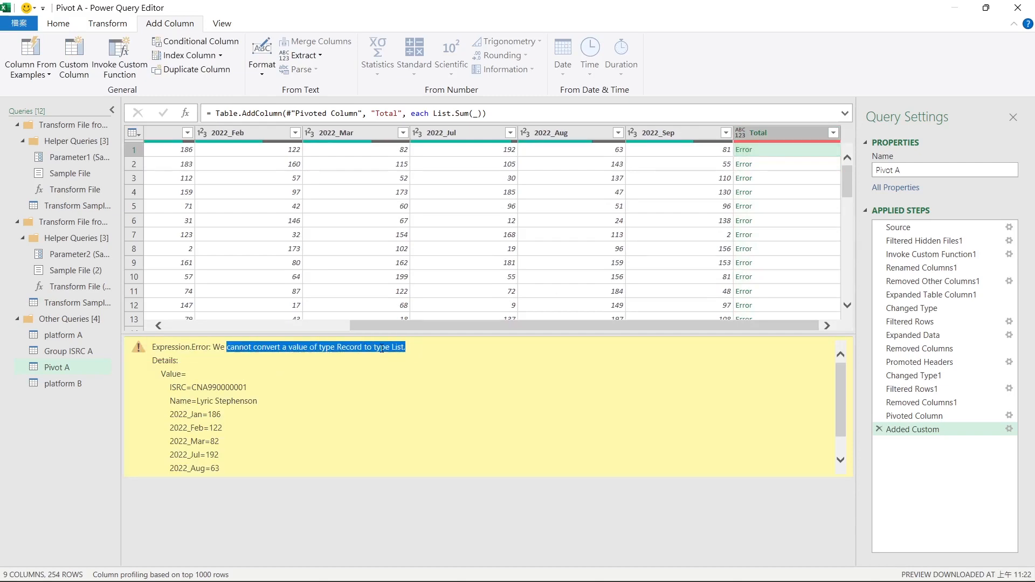
{"action": "key", "text": "ctrl+a"}
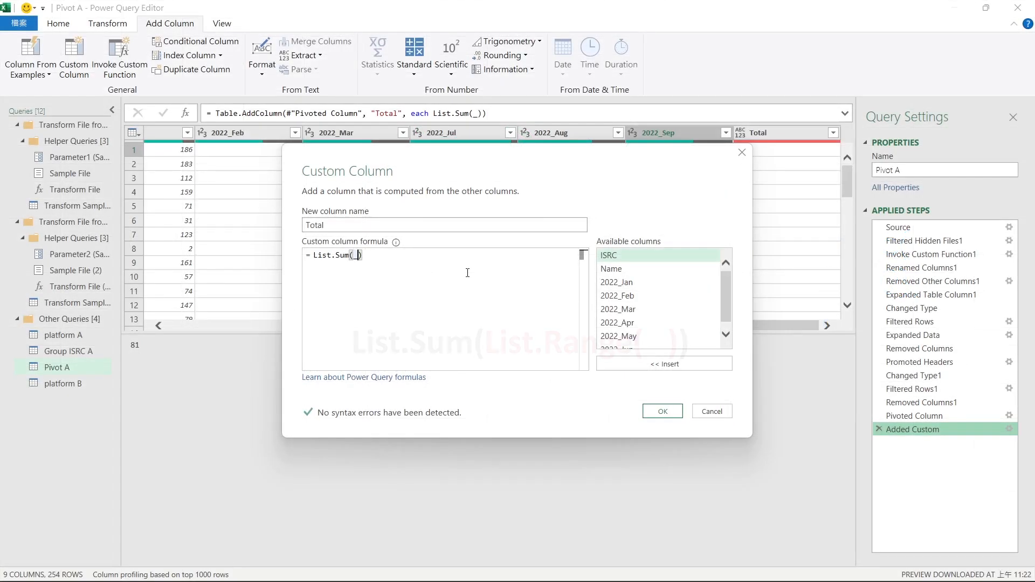
Step: Replace the underscore inside List.Sum in the Total column's formula with a nested List.Range function
{"action": "key", "text": "BackSpace"}
{"action": "key", "text": "Escape"}
{"action": "type", "text": "List"}
{"action": "type", "text": ".Range"}
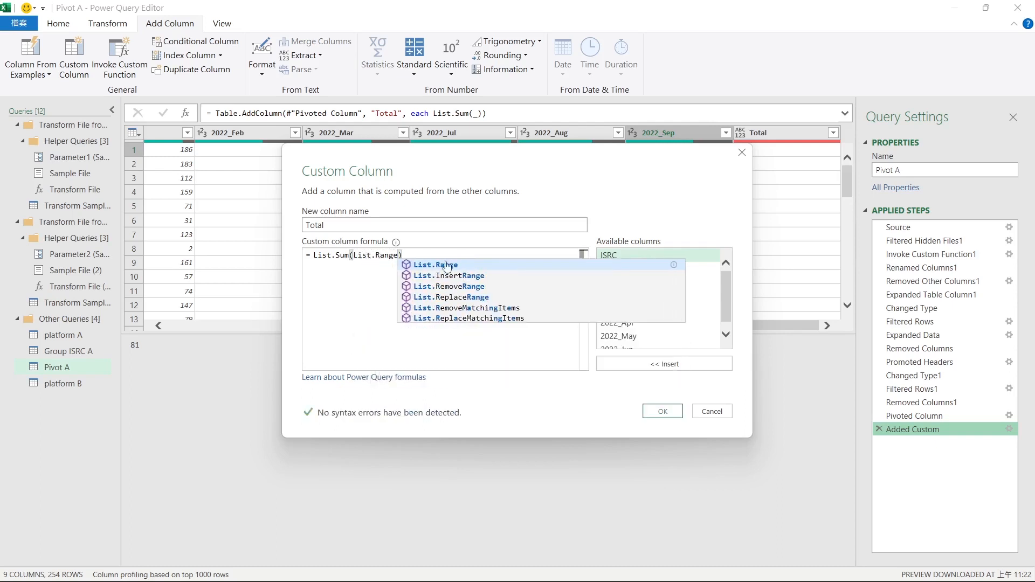
{"action": "key", "text": "Tab"}
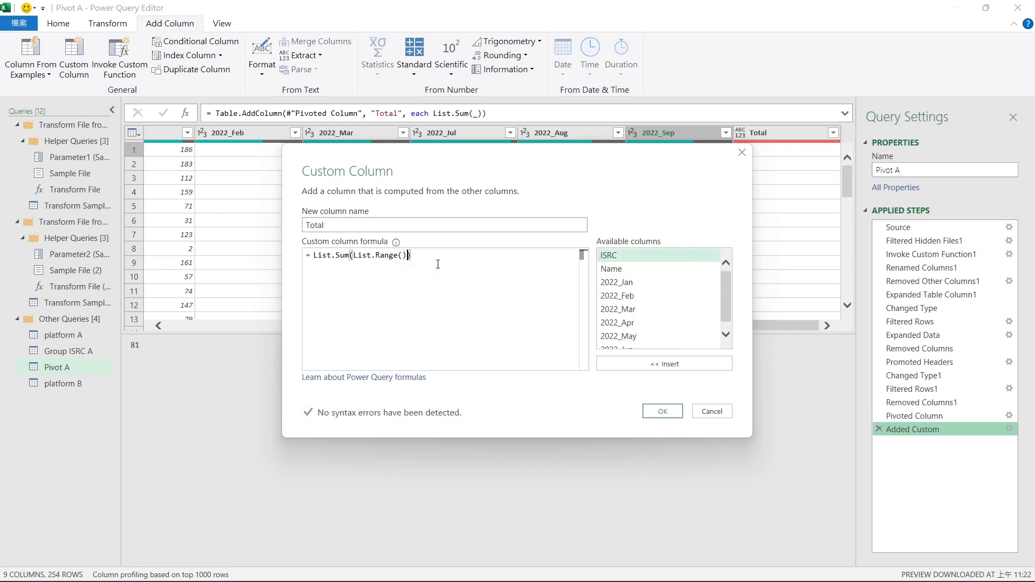
{"action": "type", "text": "("}
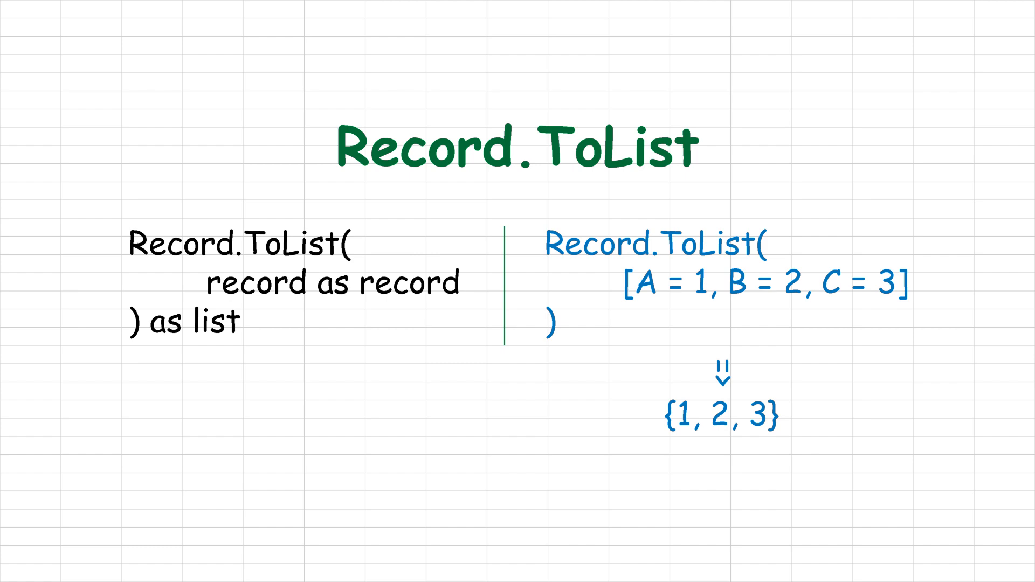
Step: Complete the Total column's formula as List.Sum(List.Range(Record.ToList(_),2)) and apply it
{"action": "type", "text": "To"}
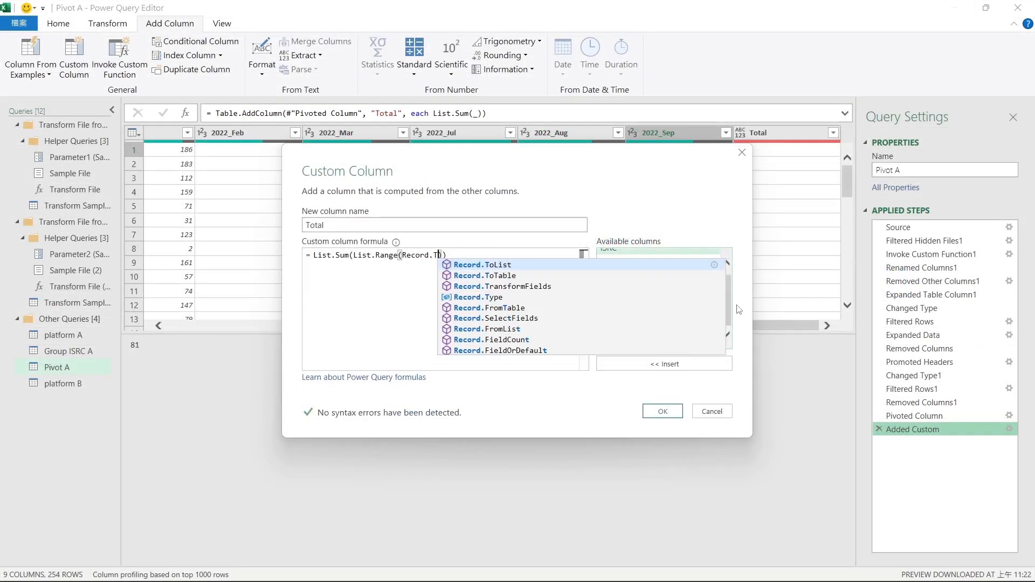
{"action": "type", "text": "L"}
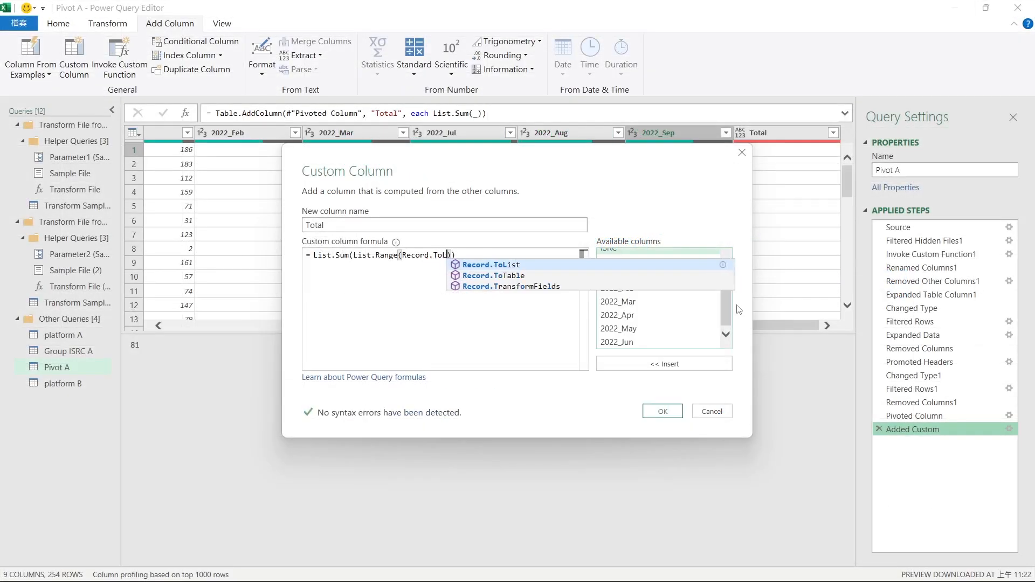
{"action": "left_click", "coordinate": [489, 263]}
{"action": "type", "text": "("}
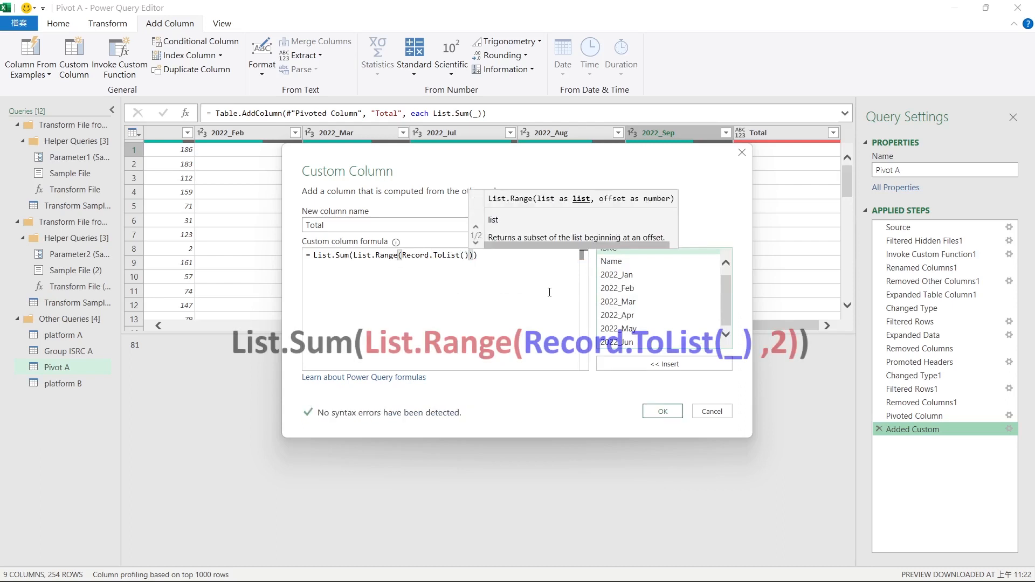
{"action": "key", "text": "Left"}
{"action": "type", "text": "_),"}
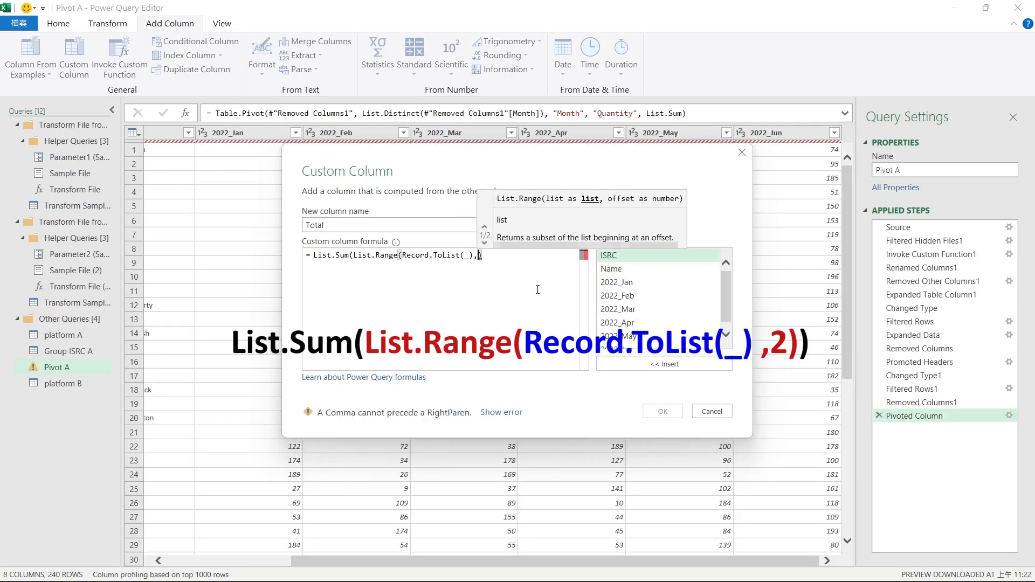
{"action": "type", "text": "2"}
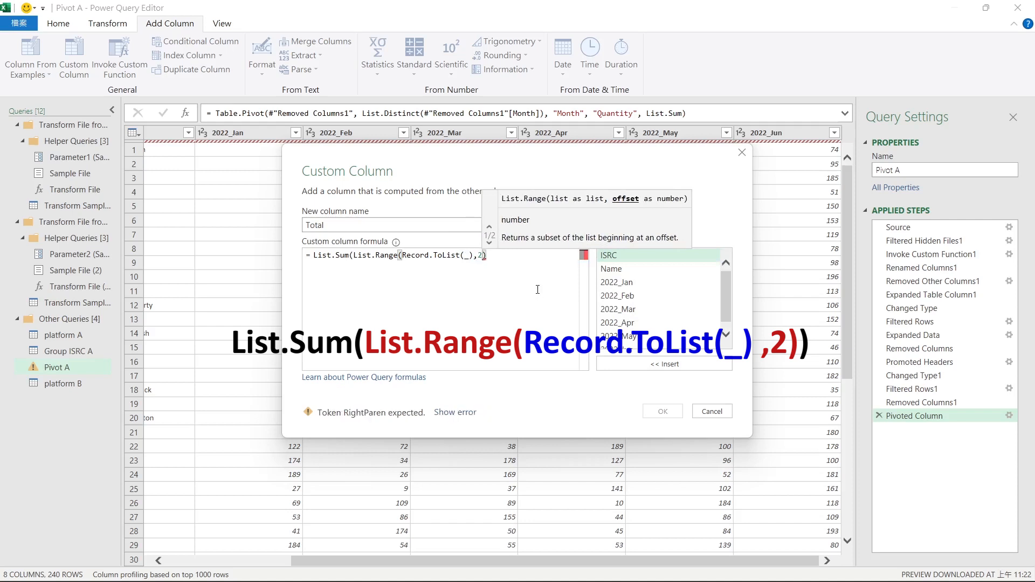
{"action": "type", "text": ")"}
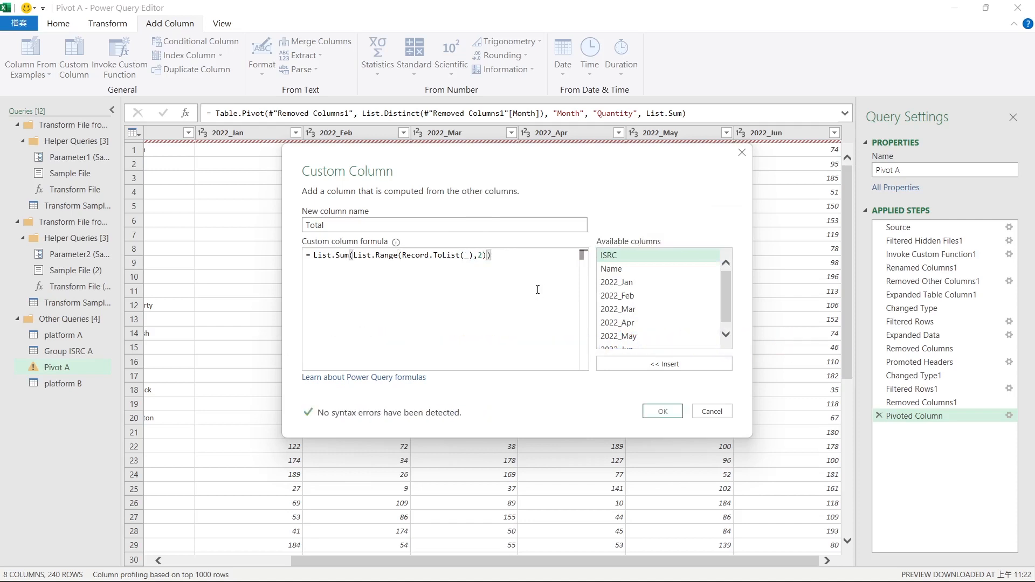
{"action": "left_click", "coordinate": [658, 414]}
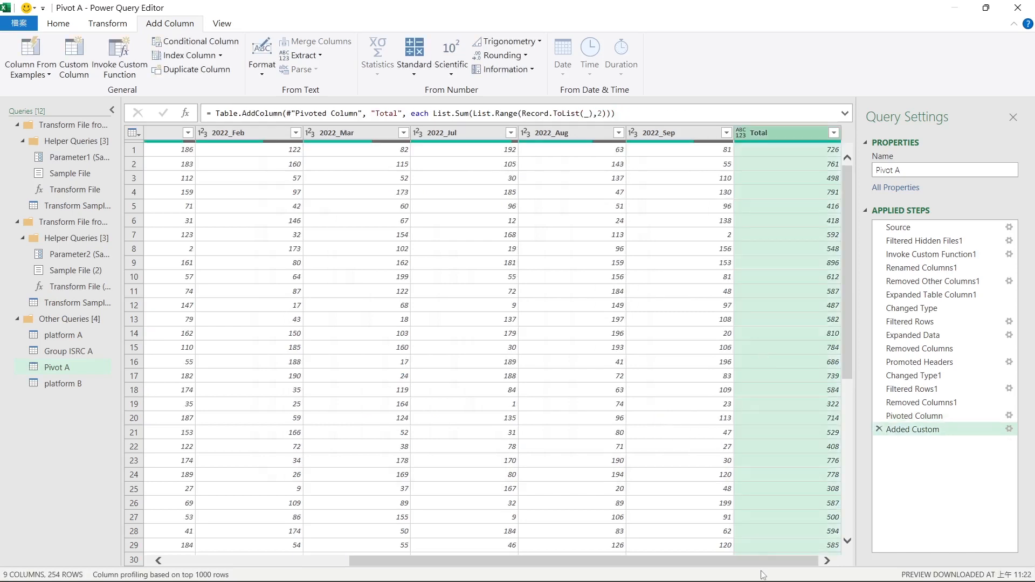
Step: Check the Total values in the first and fifth rows, and load the query back into the Excel workbook
{"action": "left_click", "coordinate": [818, 176]}
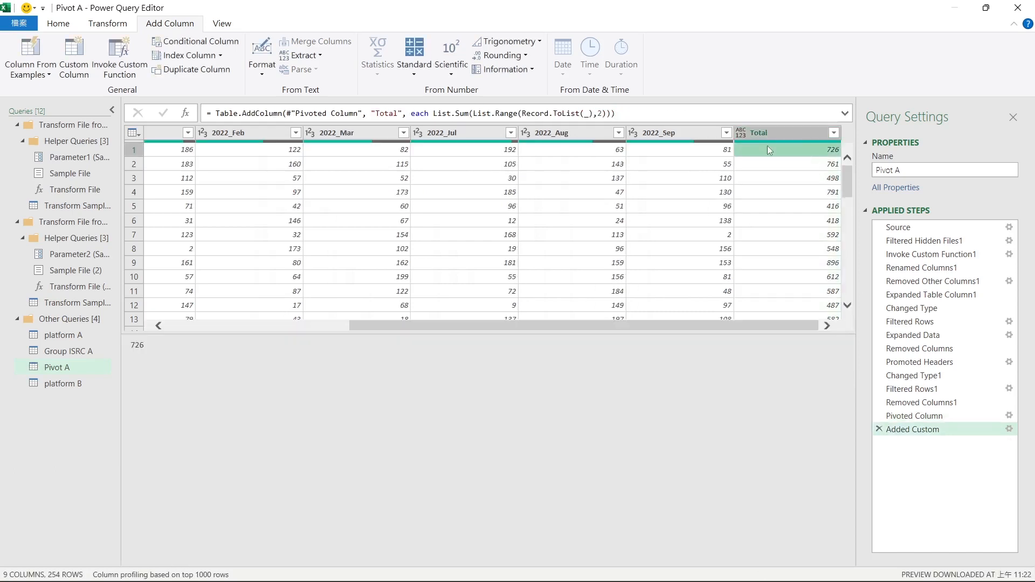
{"action": "left_click", "coordinate": [769, 207]}
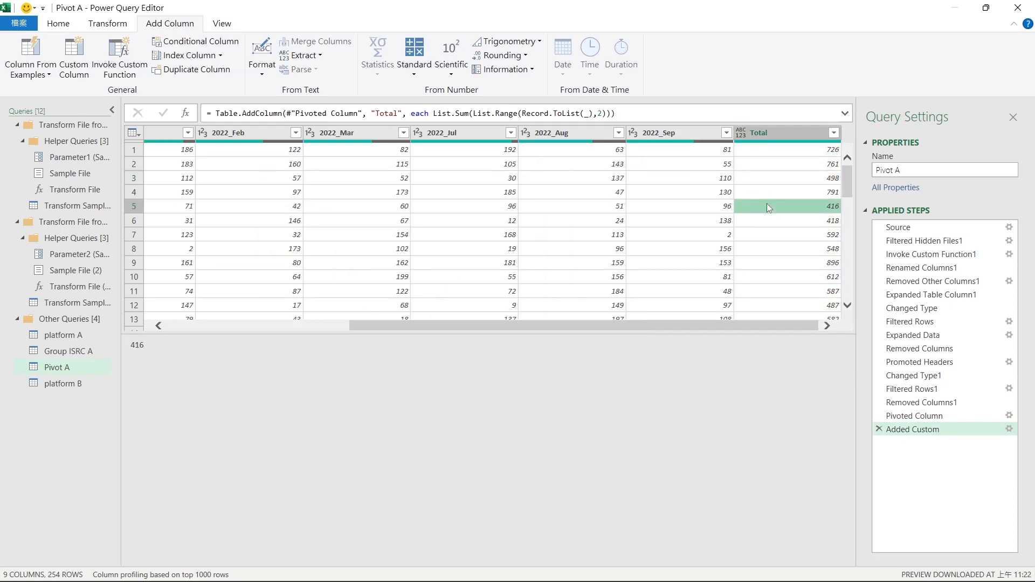
{"action": "left_click", "coordinate": [58, 23]}
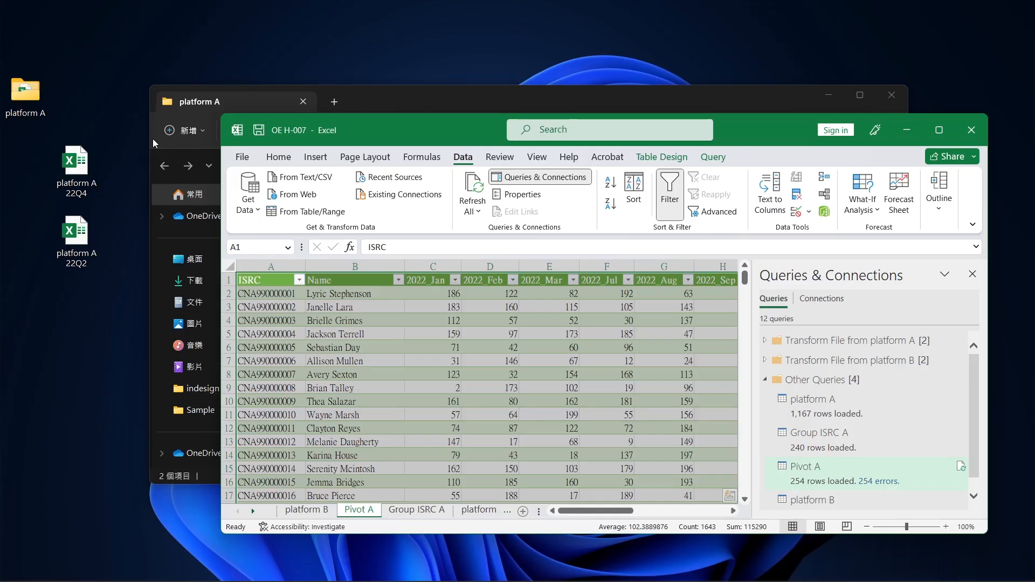
Step: Add the platform A 22Q4 and platform A 22Q2 files to the platform A folder and check the refreshed Pivot A table
{"action": "left_click", "coordinate": [272, 111]}
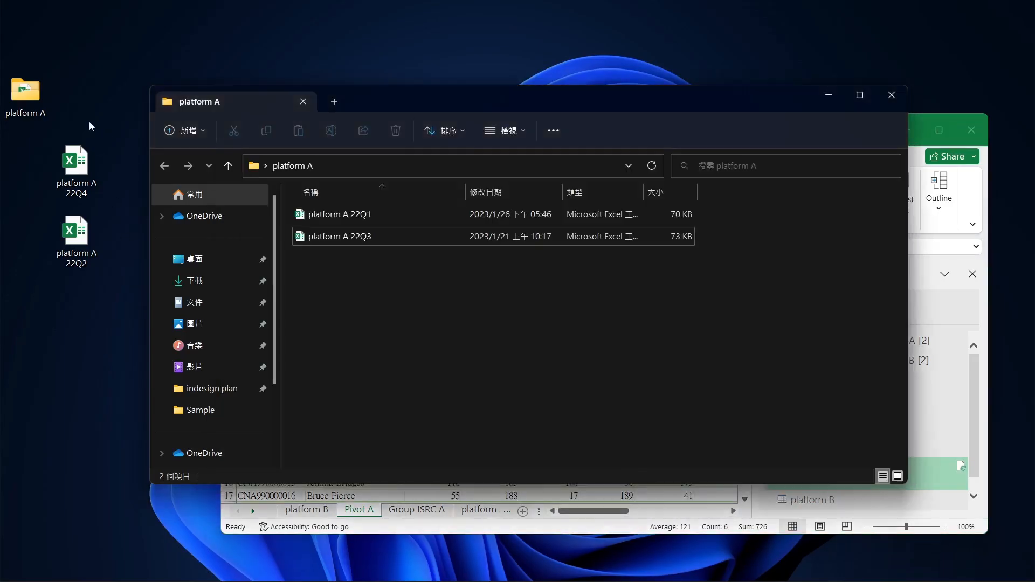
{"action": "left_click_drag", "start_coordinate": [107, 135], "coordinate": [77, 293]}
{"action": "left_click_drag", "start_coordinate": [90, 170], "coordinate": [439, 319]}
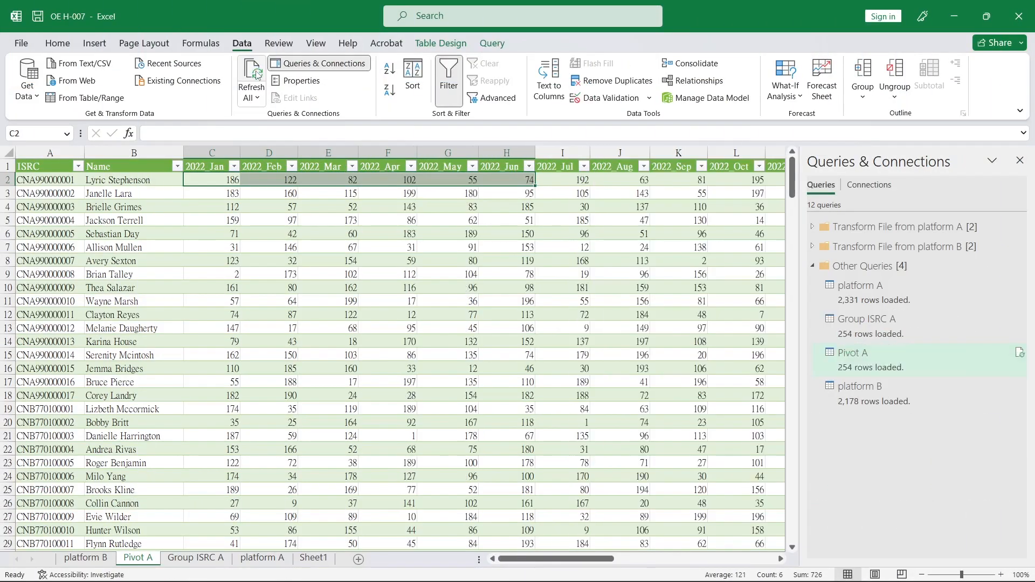
{"action": "left_click_drag", "start_coordinate": [502, 559], "coordinate": [570, 558]}
{"action": "left_click", "coordinate": [509, 180]}
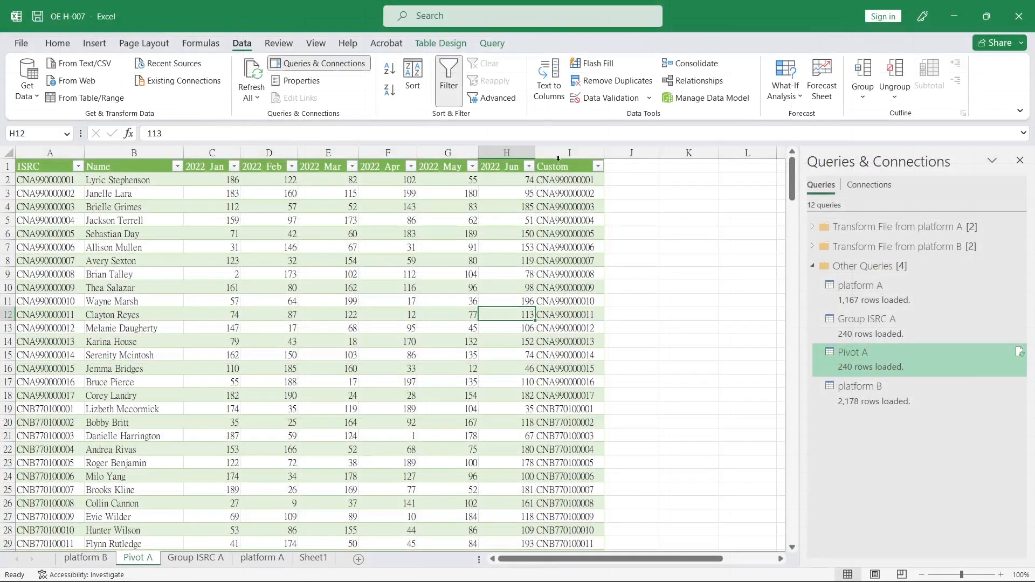
Step: Select the Pivot A table's Custom column and reopen the query in the Power Query Editor to examine that column
{"action": "left_click", "coordinate": [558, 158]}
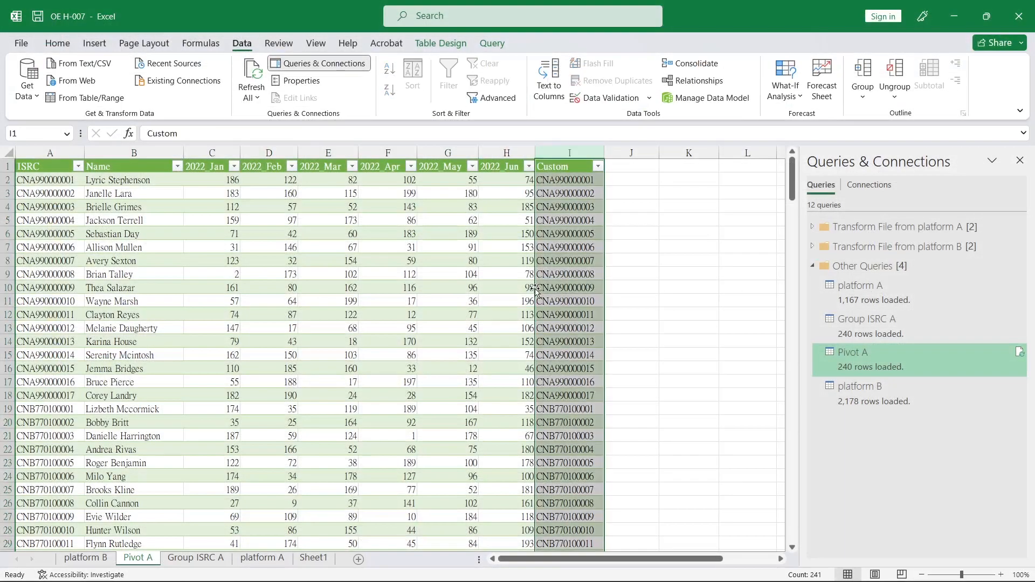
{"action": "double_click", "coordinate": [873, 358]}
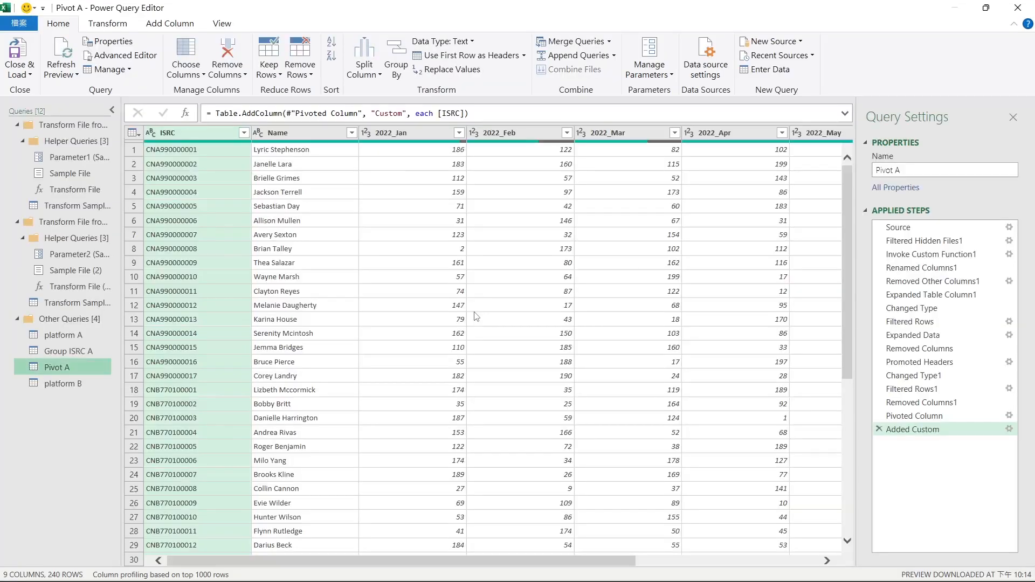
{"action": "left_click_drag", "start_coordinate": [513, 562], "coordinate": [696, 562]}
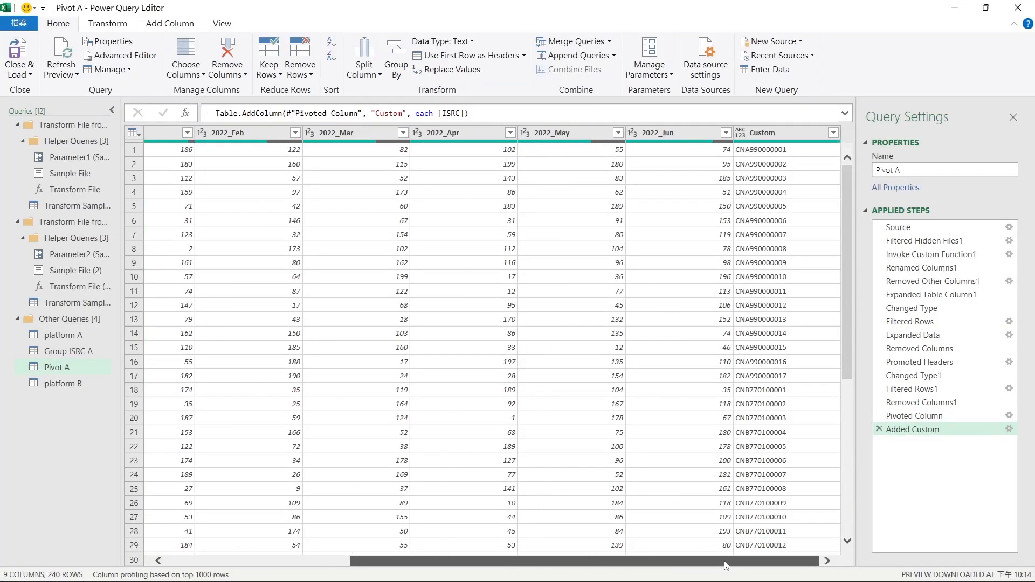
Step: Add a custom column named Total with the formula List.Sum(List.Range(Record.ToList(_),2)) to the Pivot A query
{"action": "left_click", "coordinate": [177, 27]}
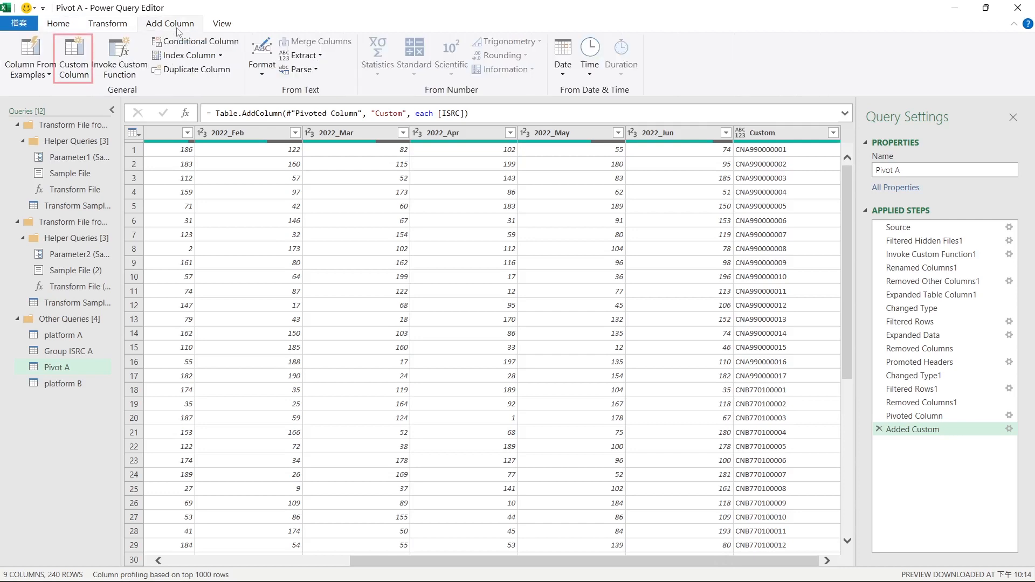
{"action": "left_click", "coordinate": [85, 56]}
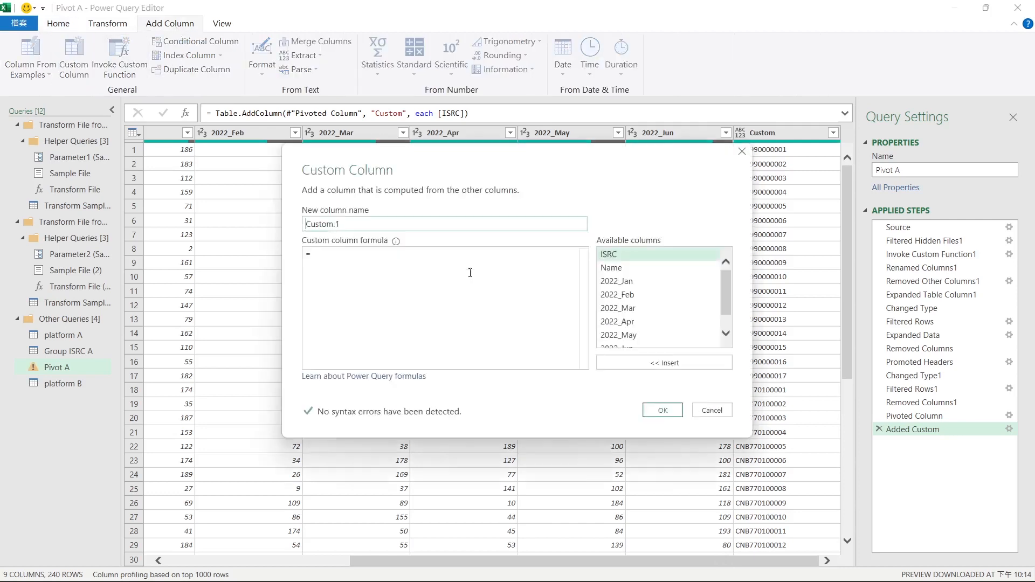
{"action": "type", "text": "Total"}
{"action": "key", "text": "Tab"}
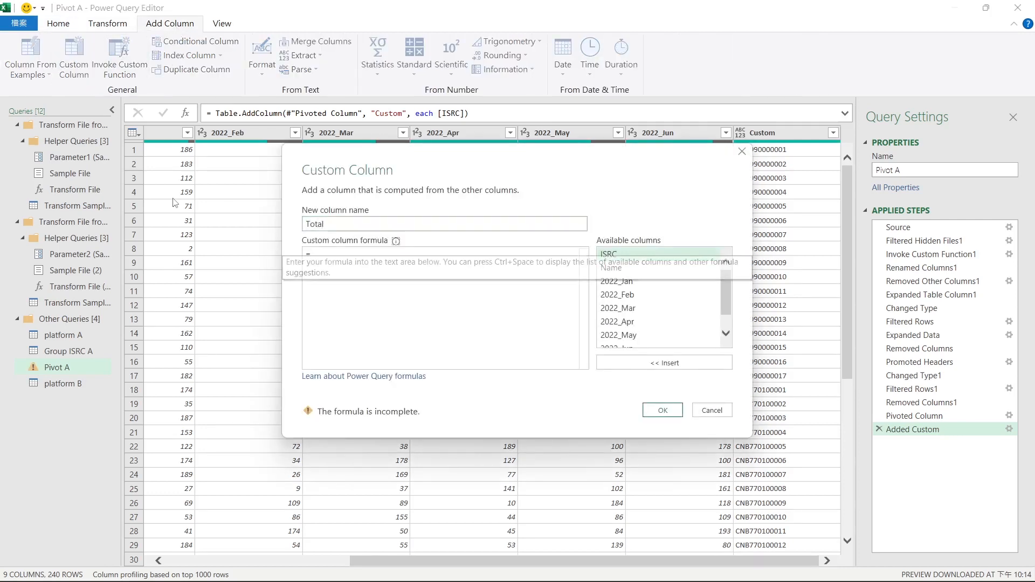
{"action": "type", "text": "List"}
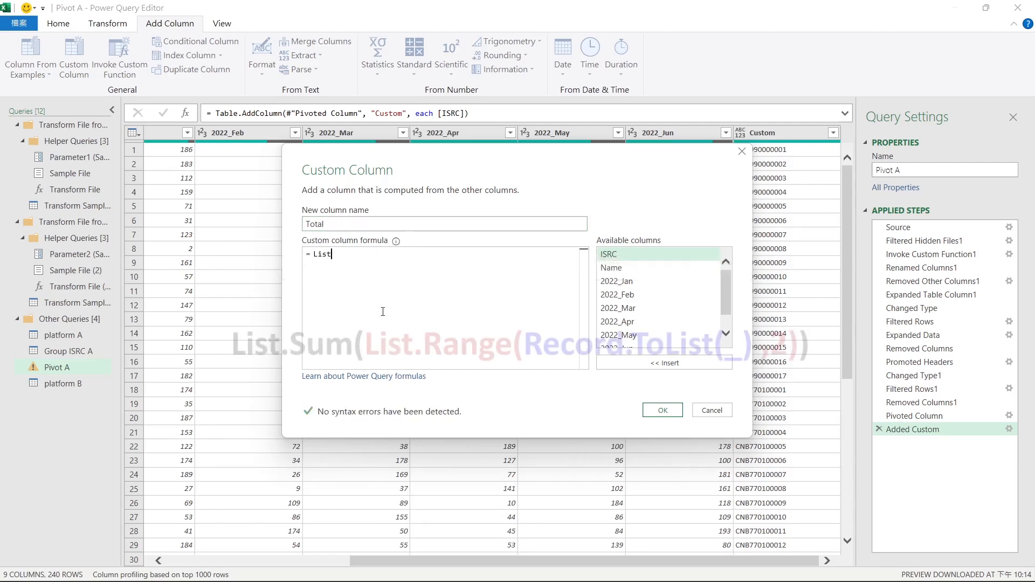
{"action": "type", "text": ".Sum(List.Sum("}
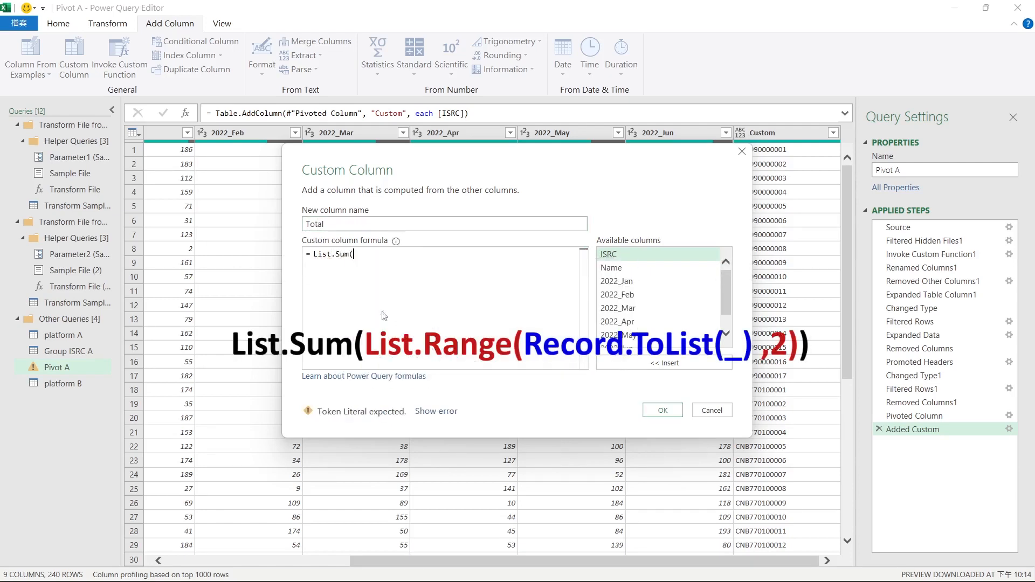
{"action": "type", "text": "List.Range("}
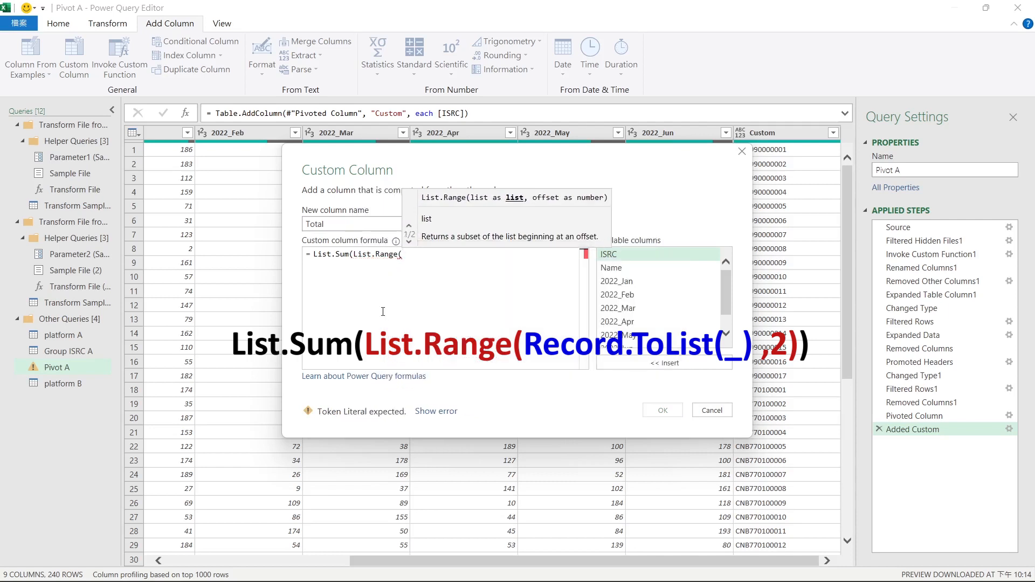
{"action": "type", "text": "Record."}
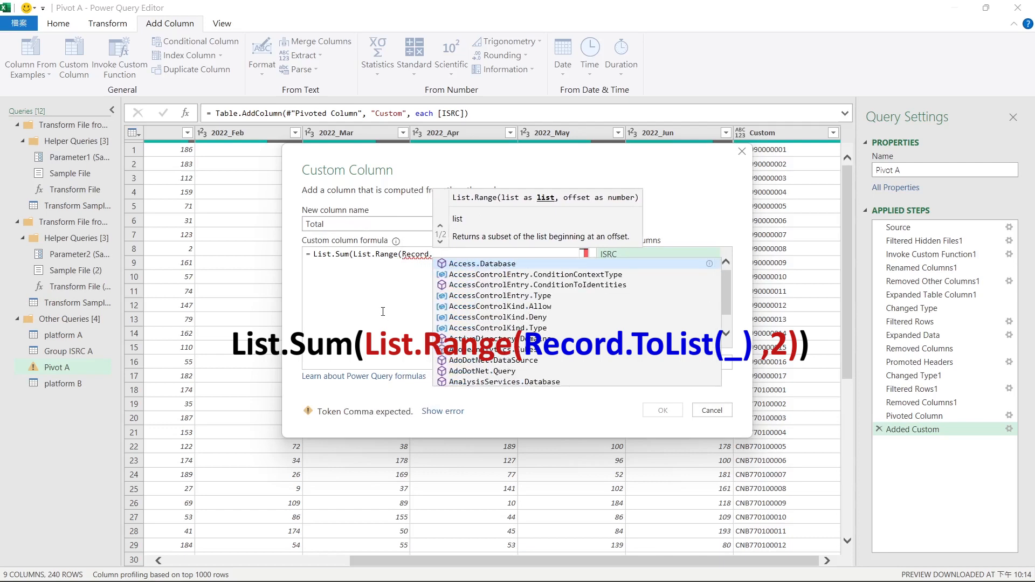
{"action": "type", "text": "ToList"}
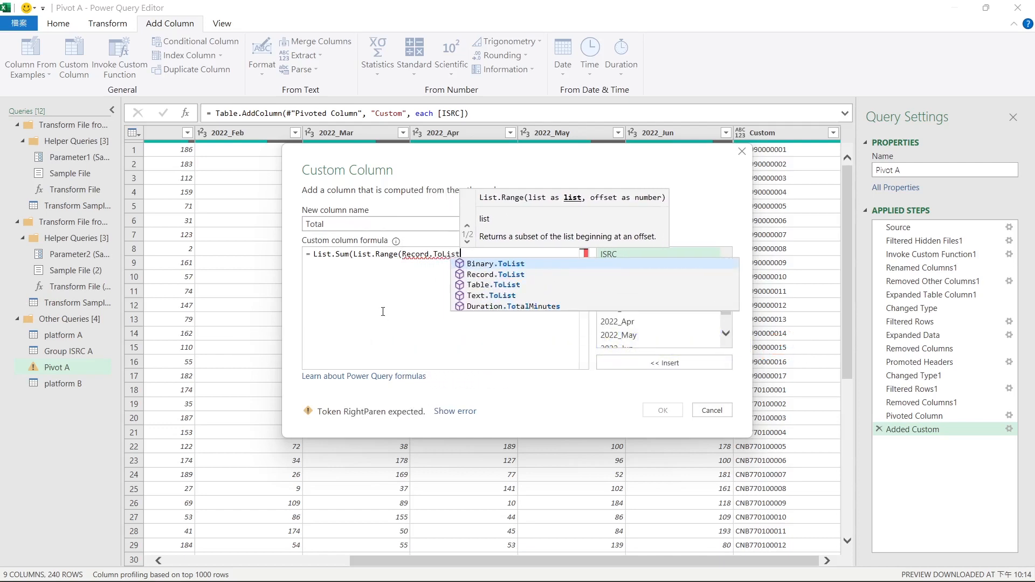
{"action": "type", "text": "(_),"}
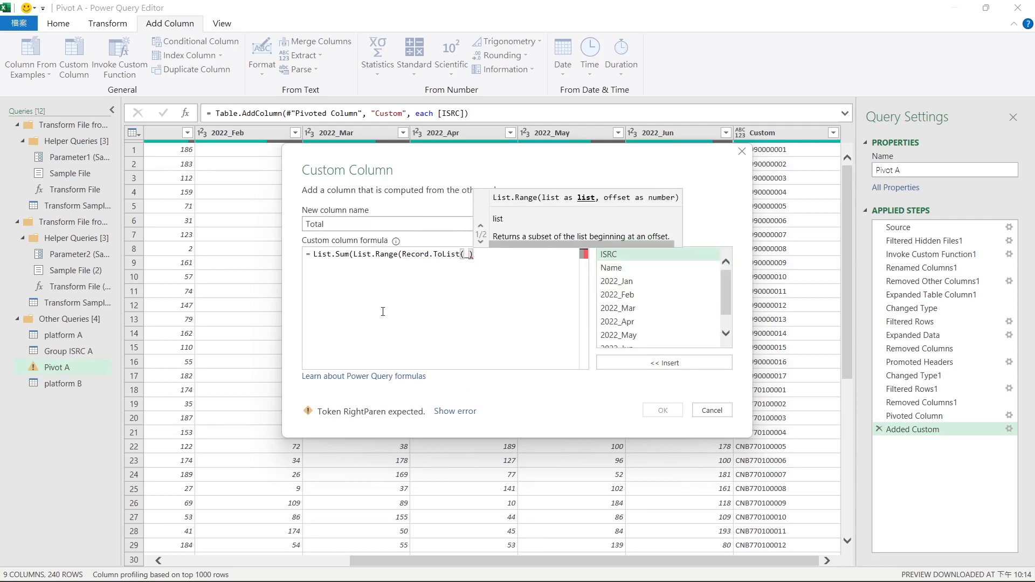
{"action": "type", "text": "2))"}
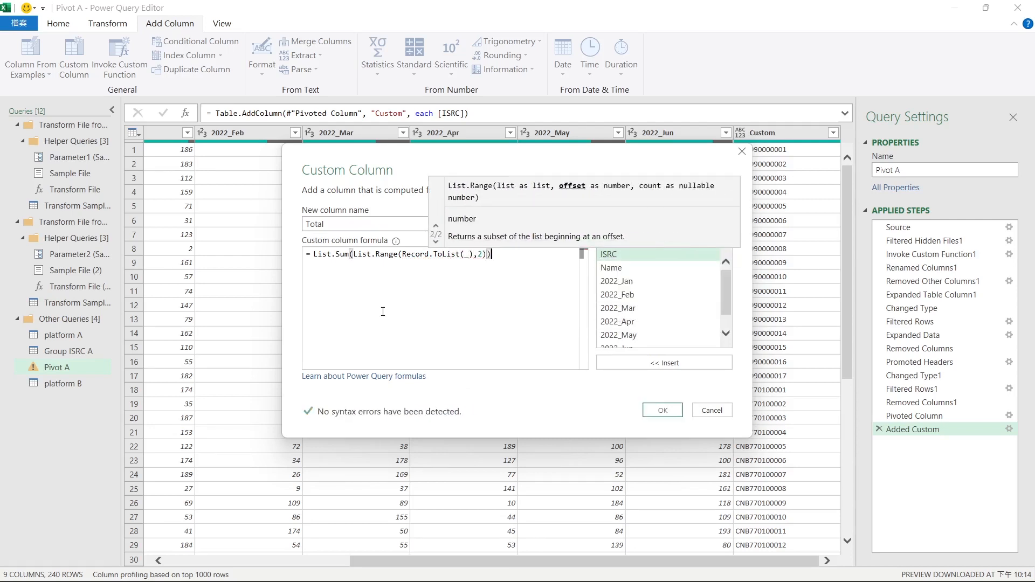
{"action": "left_click", "coordinate": [663, 410]}
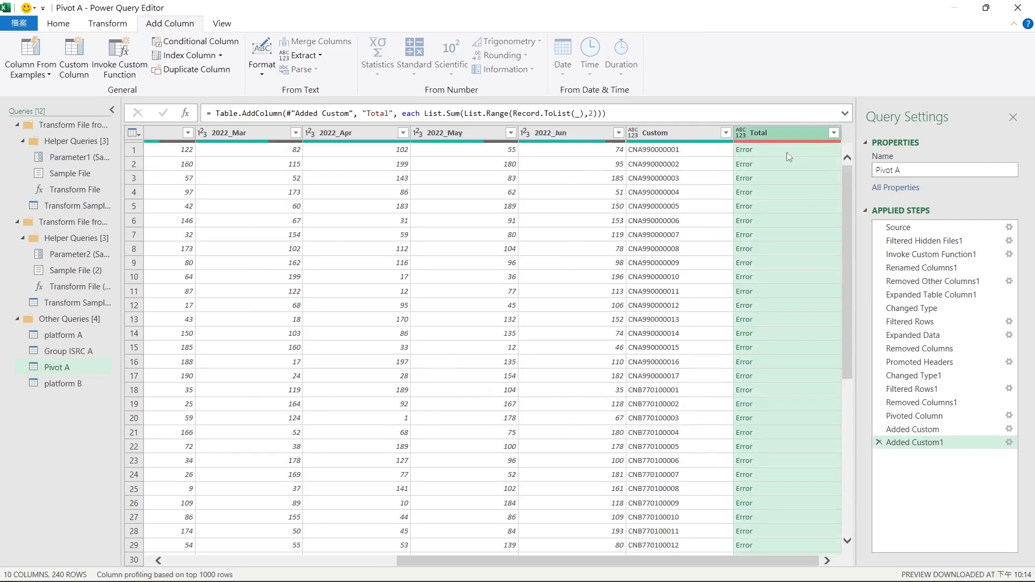
Step: Inspect the first row's Total error, add a count of 6 to the formula's List.Range, and recheck that row's Total
{"action": "left_click", "coordinate": [787, 153]}
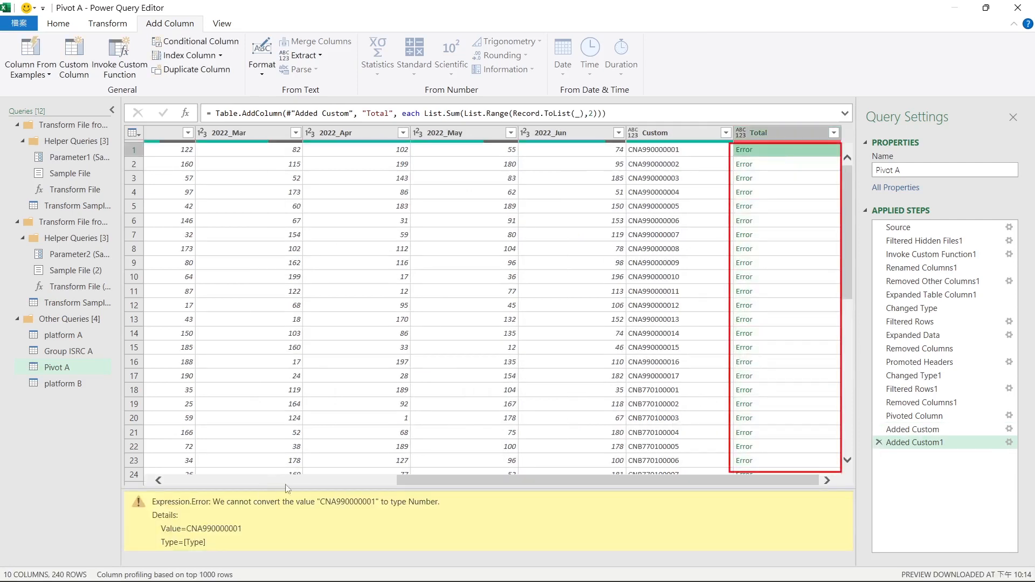
{"action": "left_click_drag", "start_coordinate": [290, 489], "coordinate": [300, 376]}
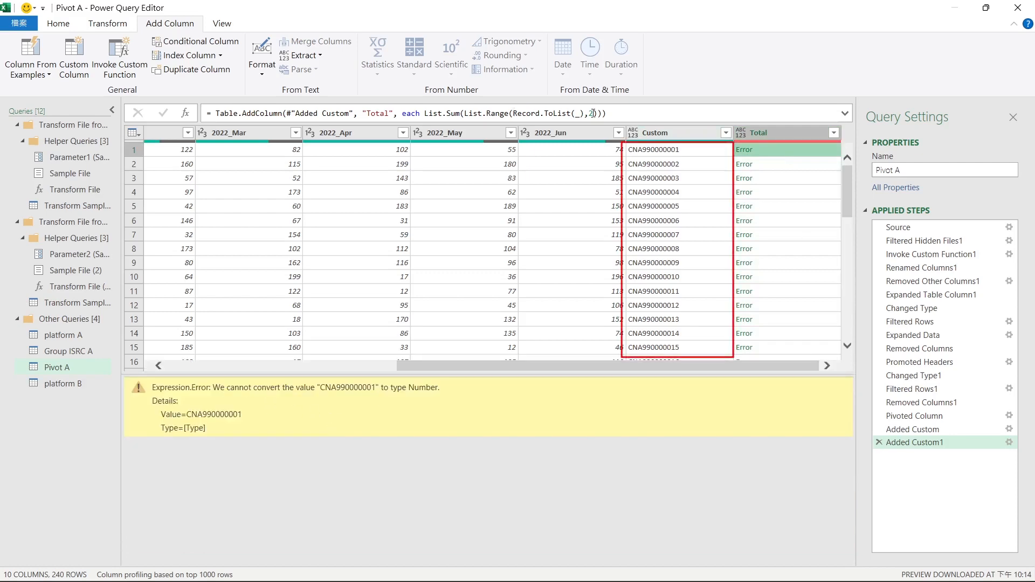
{"action": "key", "text": "ctrl+shift+plus"}
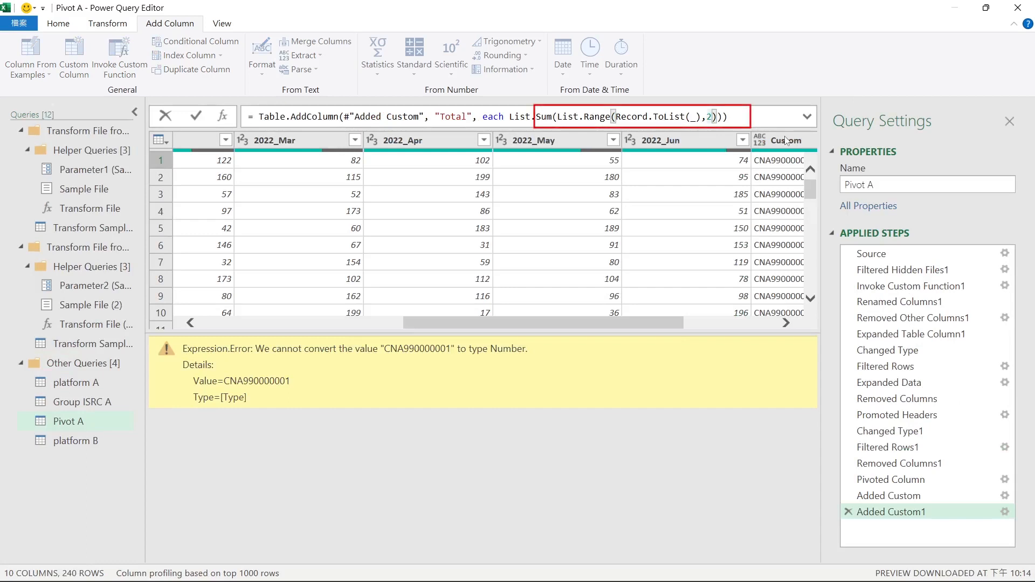
{"action": "type", "text": ",6"}
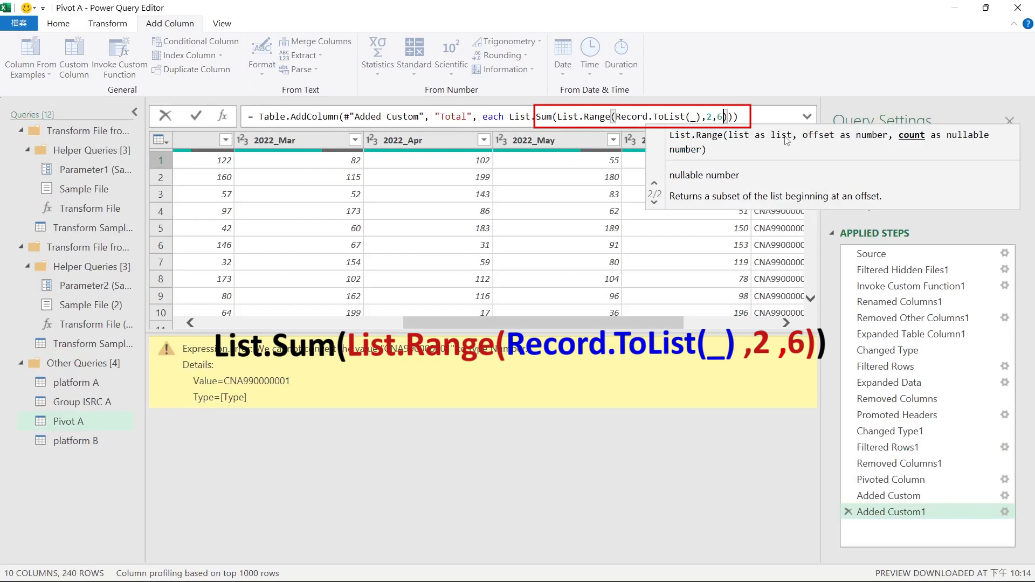
{"action": "left_click", "coordinate": [195, 116]}
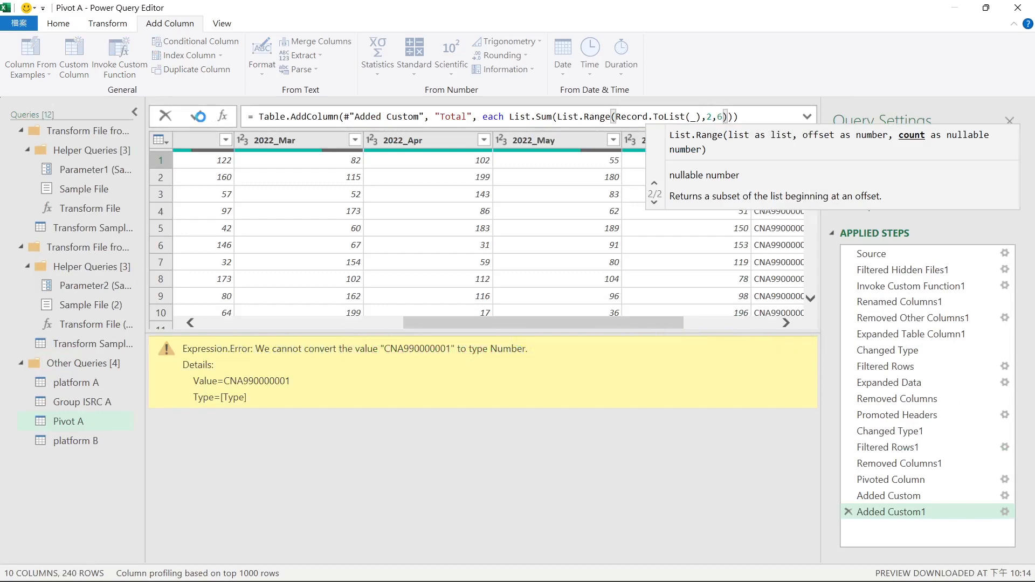
{"action": "left_click", "coordinate": [701, 555]}
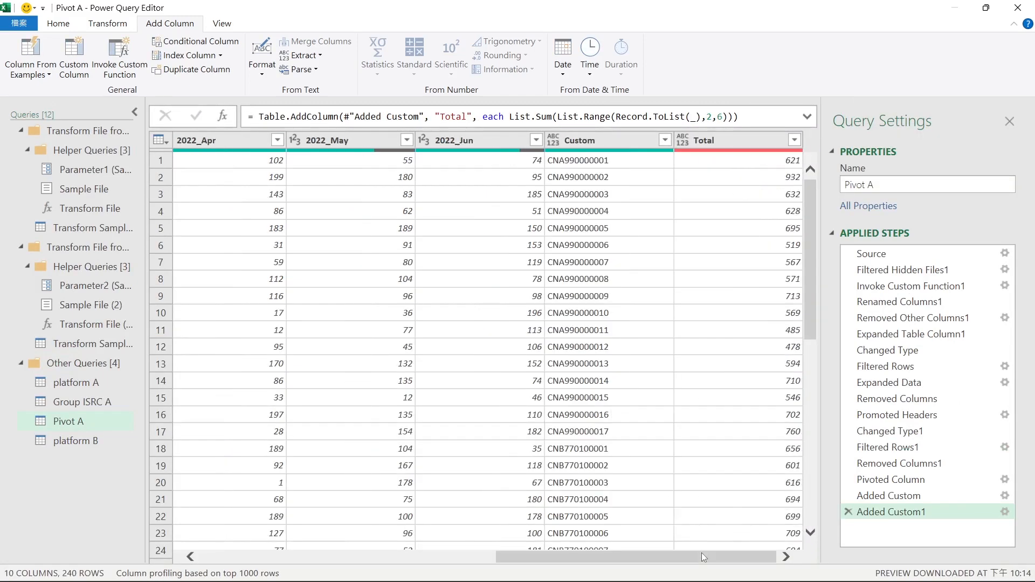
{"action": "left_click", "coordinate": [761, 161]}
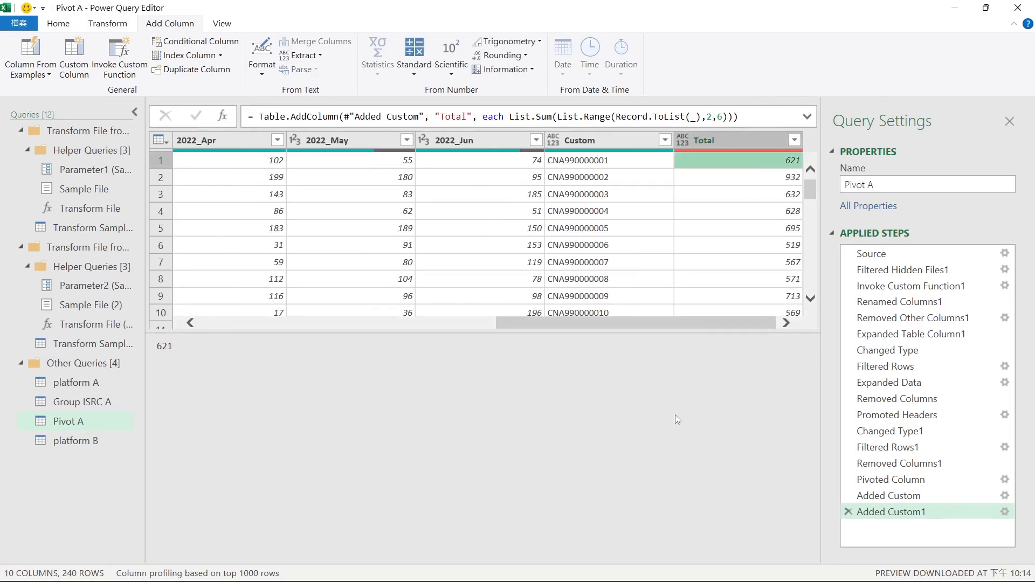
Step: Move the platform A 22Q3 and platform A 22Q4 files into the platform A folder and refresh the query preview
{"action": "key", "text": "alt+Tab"}
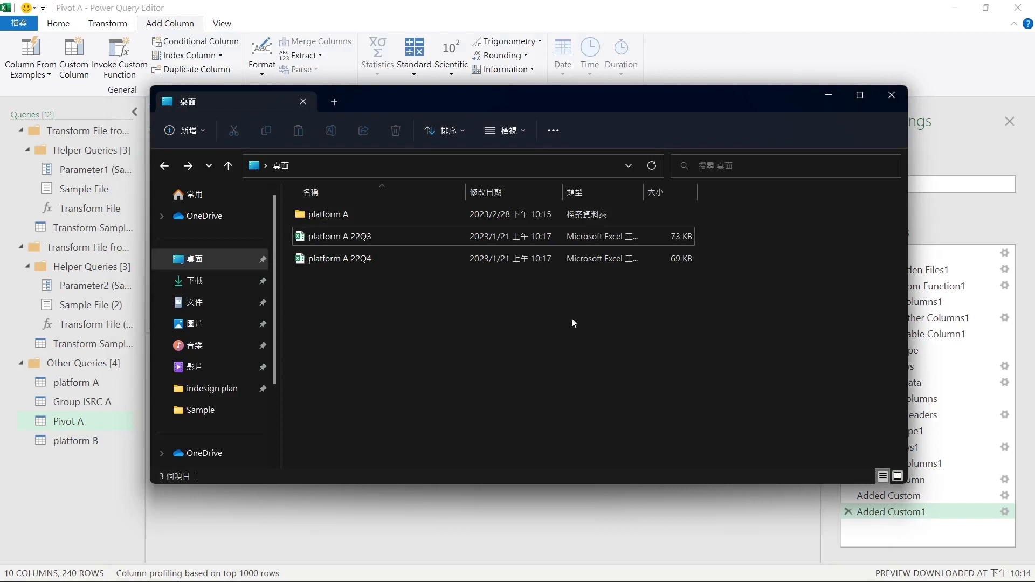
{"action": "left_click", "coordinate": [391, 260], "text": "shift"}
{"action": "left_click_drag", "start_coordinate": [386, 243], "coordinate": [384, 210]}
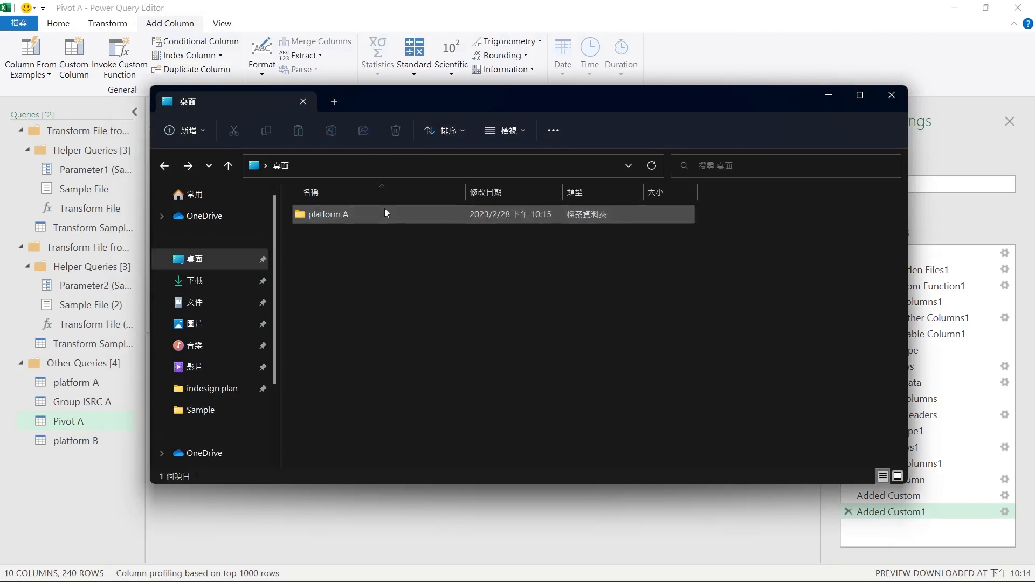
{"action": "left_click", "coordinate": [506, 509]}
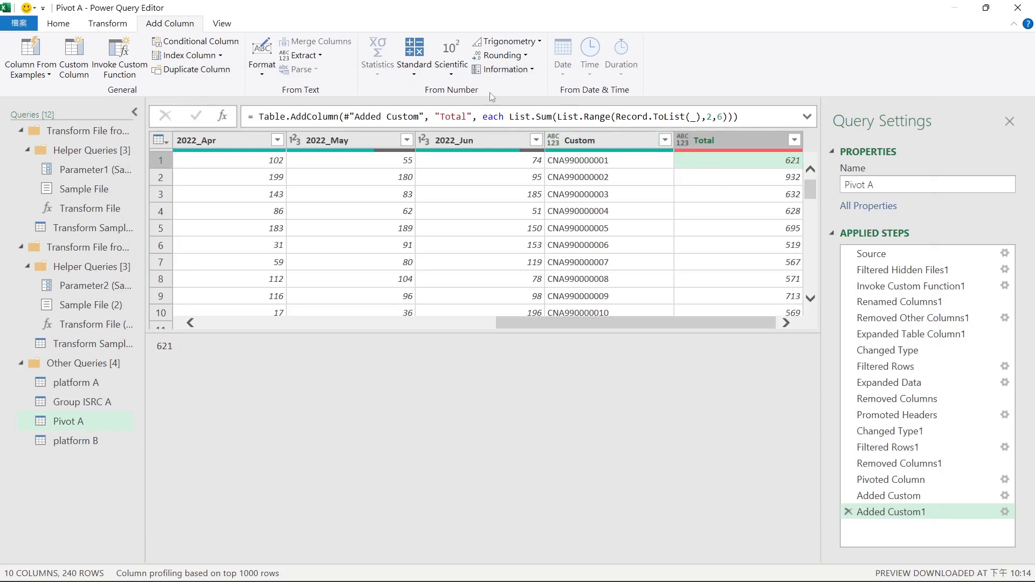
{"action": "left_click", "coordinate": [59, 24]}
{"action": "left_click", "coordinate": [66, 51]}
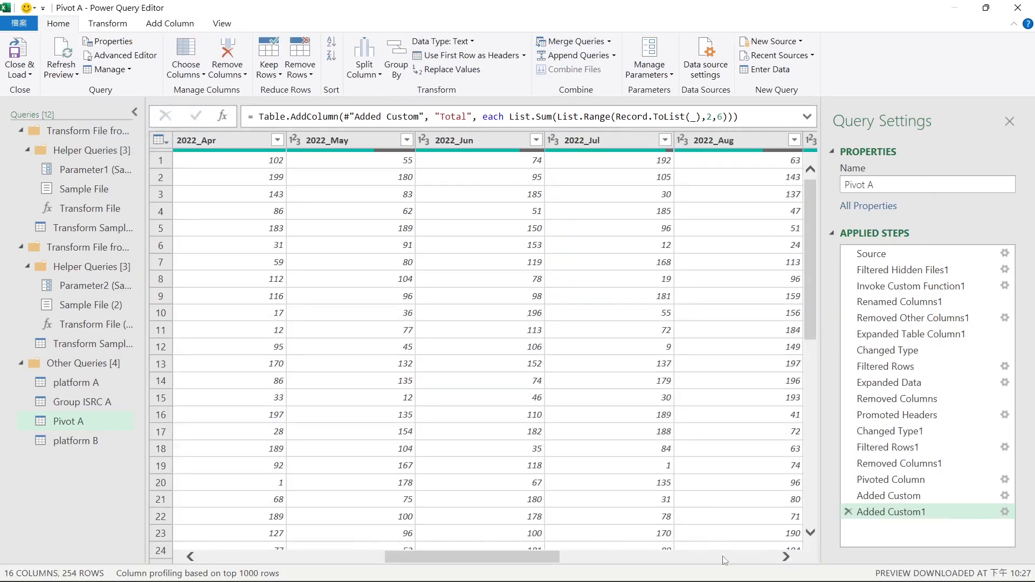
Step: Set the List.Range count in the Total formula to 12, checking the first row's Total before and after the change
{"action": "left_click", "coordinate": [723, 557]}
{"action": "left_click", "coordinate": [723, 557]}
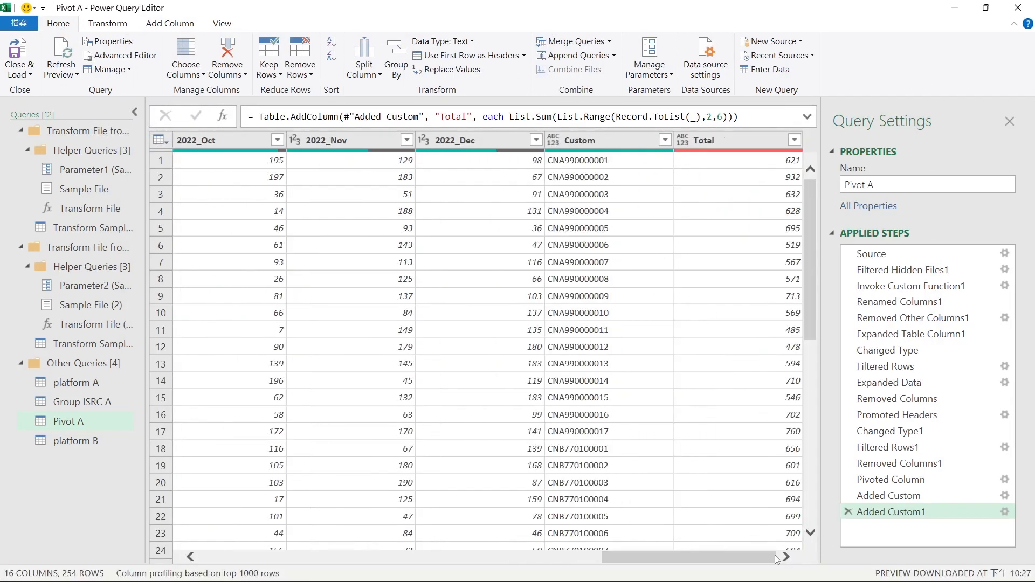
{"action": "left_click", "coordinate": [737, 160]}
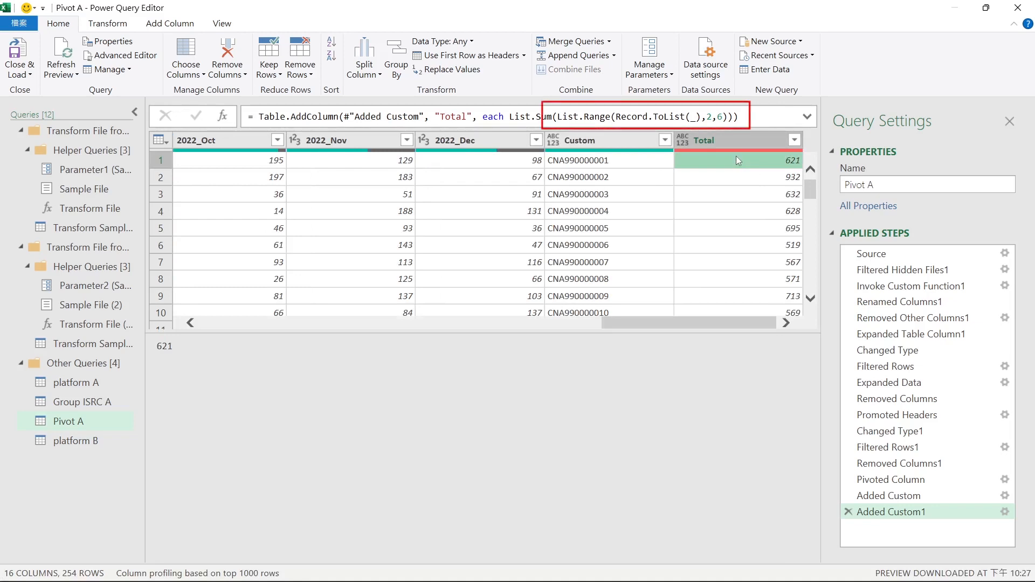
{"action": "left_click", "coordinate": [721, 117]}
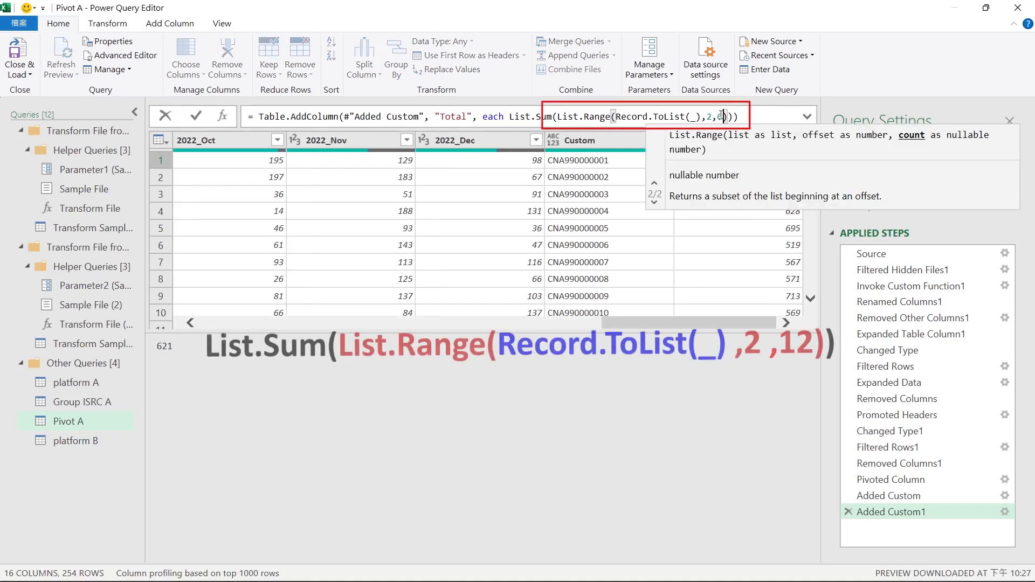
{"action": "double_click", "coordinate": [720, 116]}
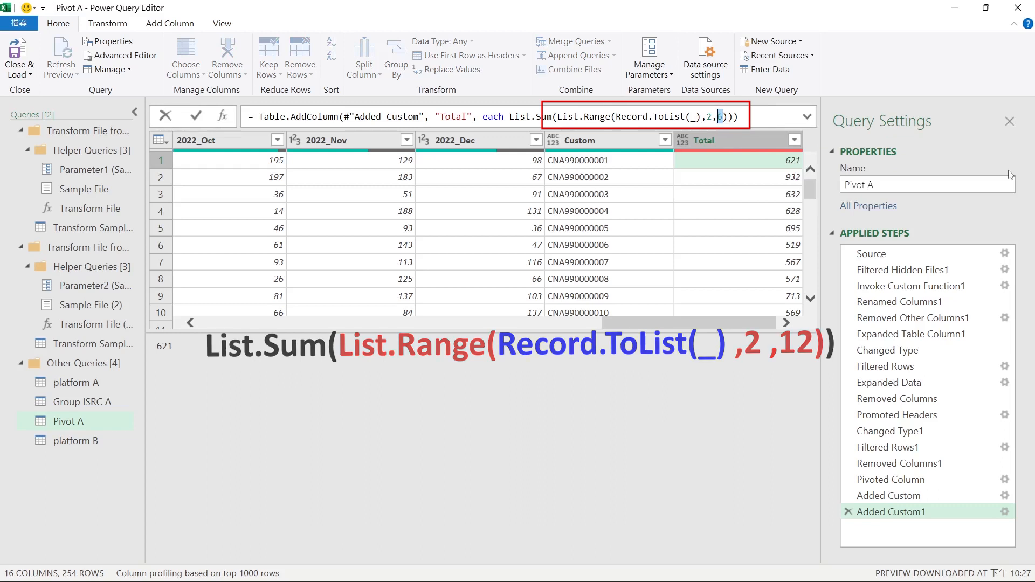
{"action": "type", "text": "12"}
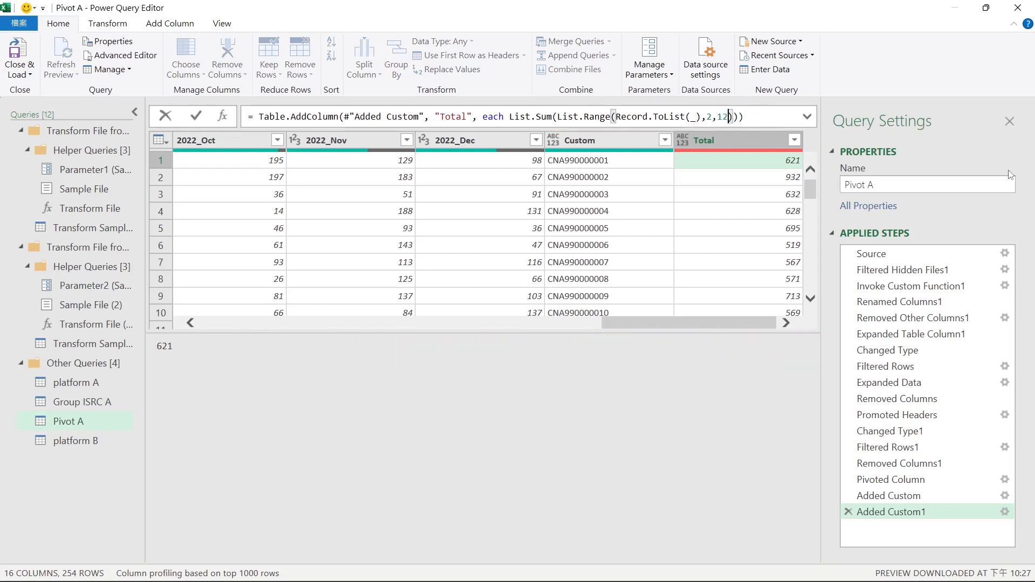
{"action": "left_click", "coordinate": [196, 114]}
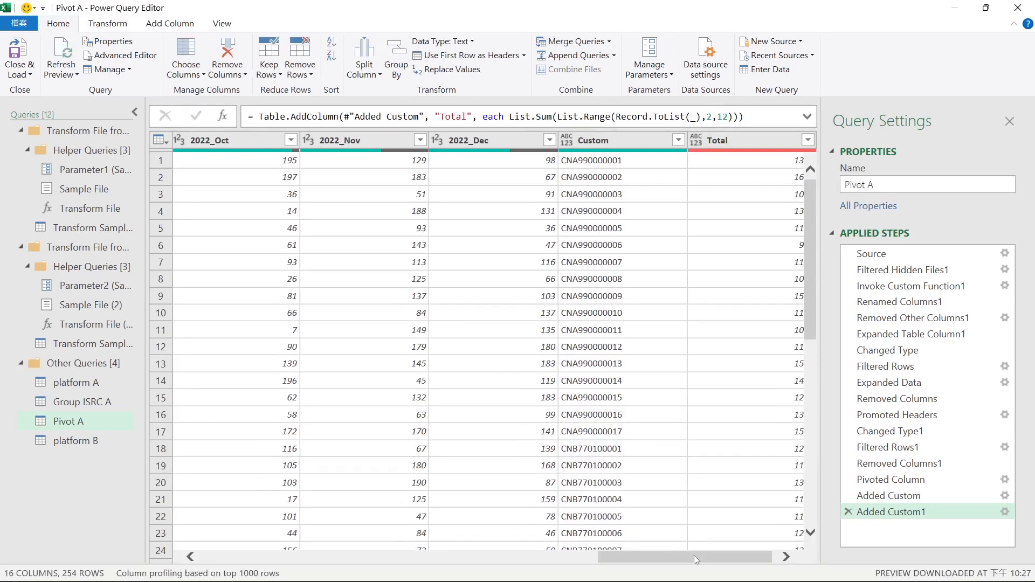
{"action": "left_click_drag", "start_coordinate": [694, 556], "coordinate": [733, 562]}
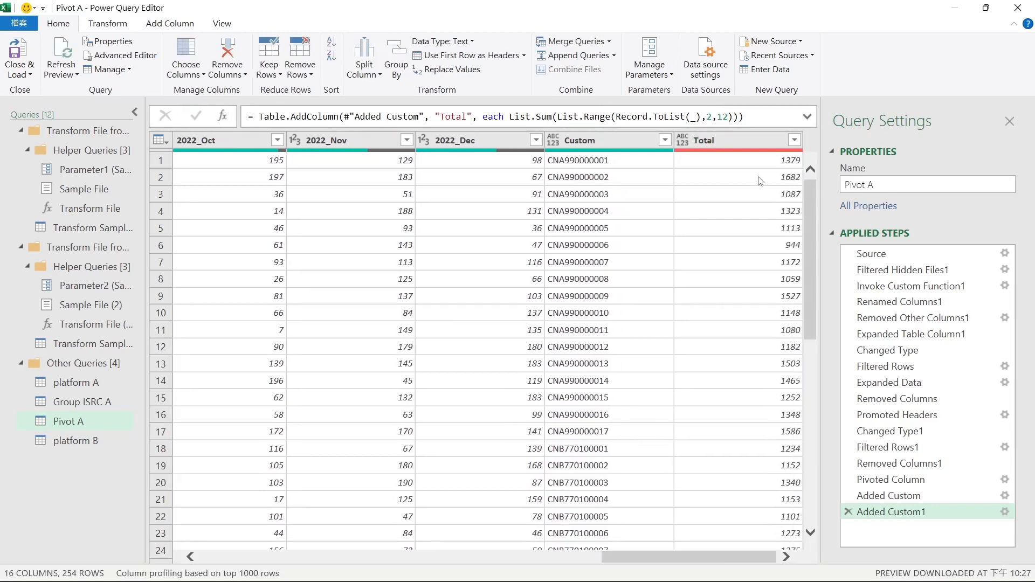
{"action": "left_click", "coordinate": [750, 159]}
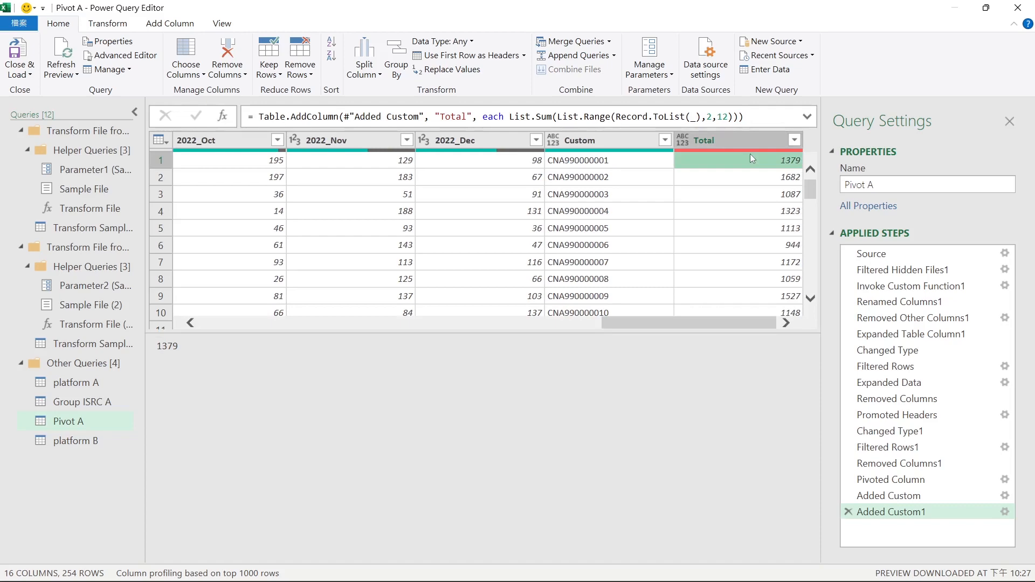
Step: Move the first two quarterly files out of the platform A folder and refresh the Pivot A query preview
{"action": "key", "text": "alt+Tab"}
{"action": "double_click", "coordinate": [347, 221]}
{"action": "left_click", "coordinate": [356, 217]}
{"action": "left_click", "coordinate": [366, 236], "text": "ctrl"}
{"action": "key", "text": "ctrl+x"}
{"action": "left_click", "coordinate": [165, 166]}
{"action": "key", "text": "ctrl+v"}
{"action": "key", "text": "alt+Tab"}
{"action": "left_click", "coordinate": [61, 59]}
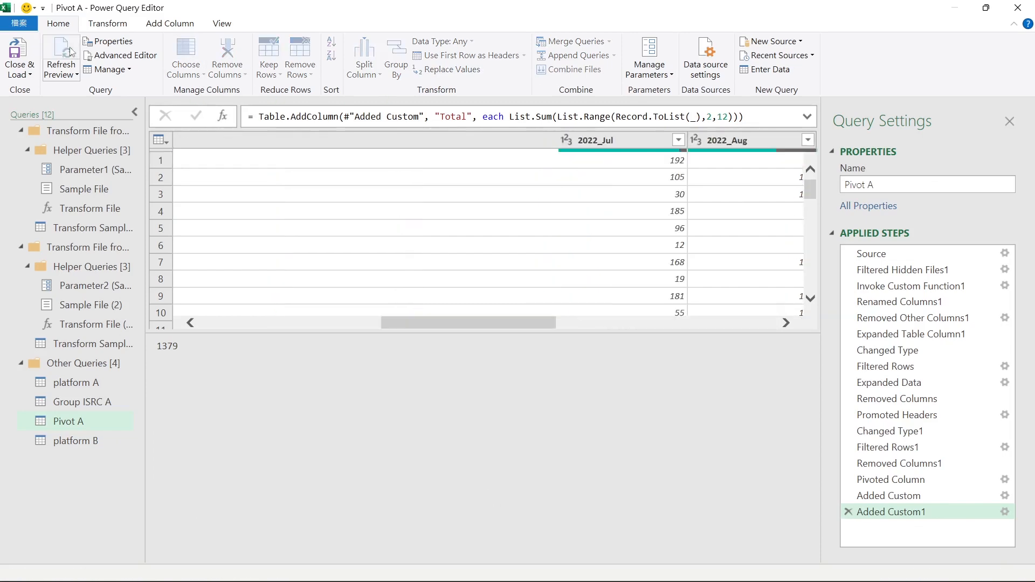
Step: Examine the refreshed month columns and the error details in the first row of the Total column
{"action": "left_click", "coordinate": [481, 148]}
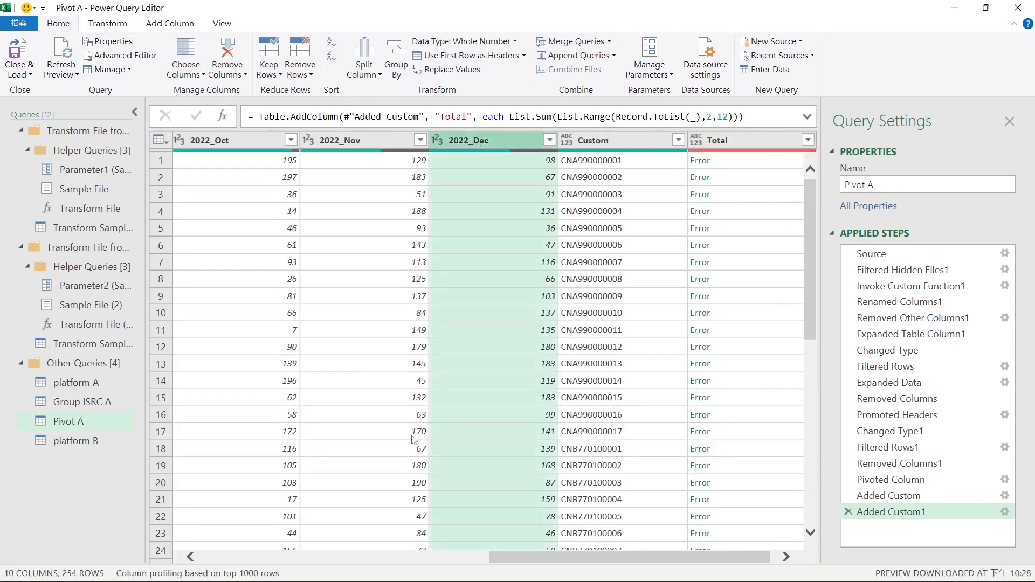
{"action": "left_click", "coordinate": [352, 563]}
{"action": "left_click_drag", "start_coordinate": [352, 563], "coordinate": [636, 561]}
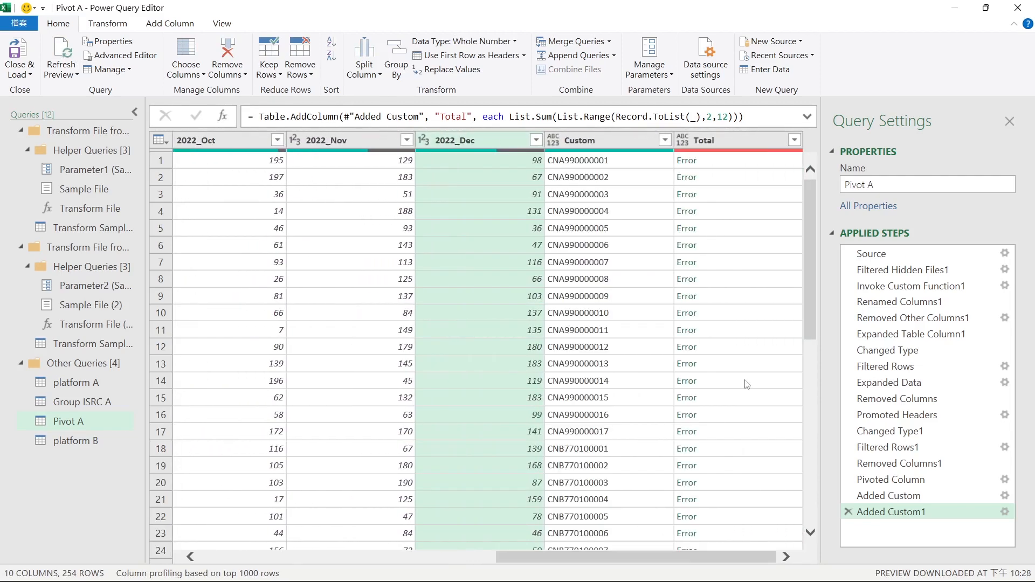
{"action": "left_click", "coordinate": [736, 164]}
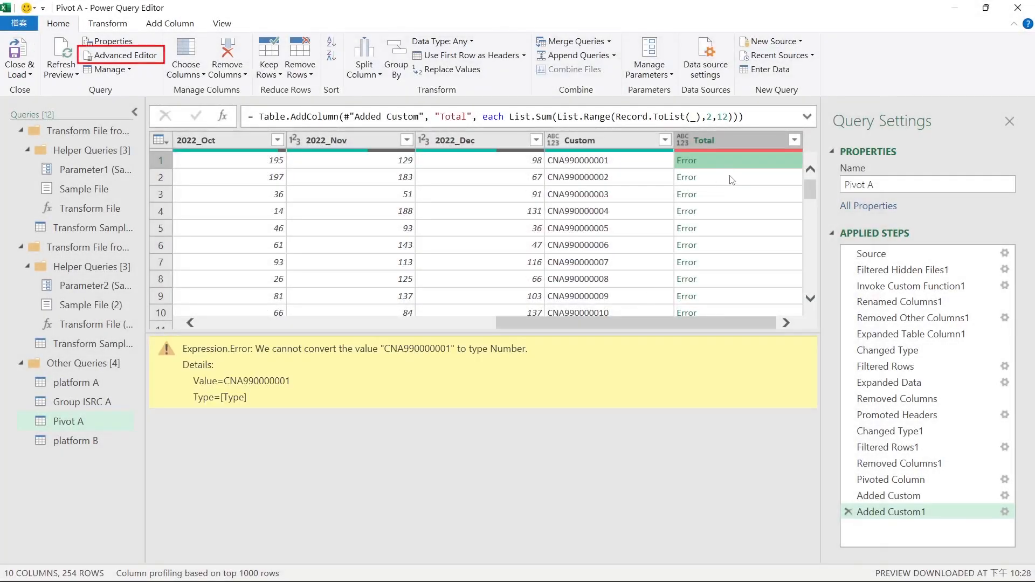
Step: Open the Pivot A query's full M code and highlight its Added Custom and Added Custom1 lines
{"action": "left_click", "coordinate": [102, 60]}
{"action": "mouse_move", "coordinate": [653, 65]}
{"action": "left_mouse_down"}
{"action": "mouse_move", "coordinate": [559, 50]}
{"action": "mouse_move", "coordinate": [597, 55]}
{"action": "left_mouse_up"}
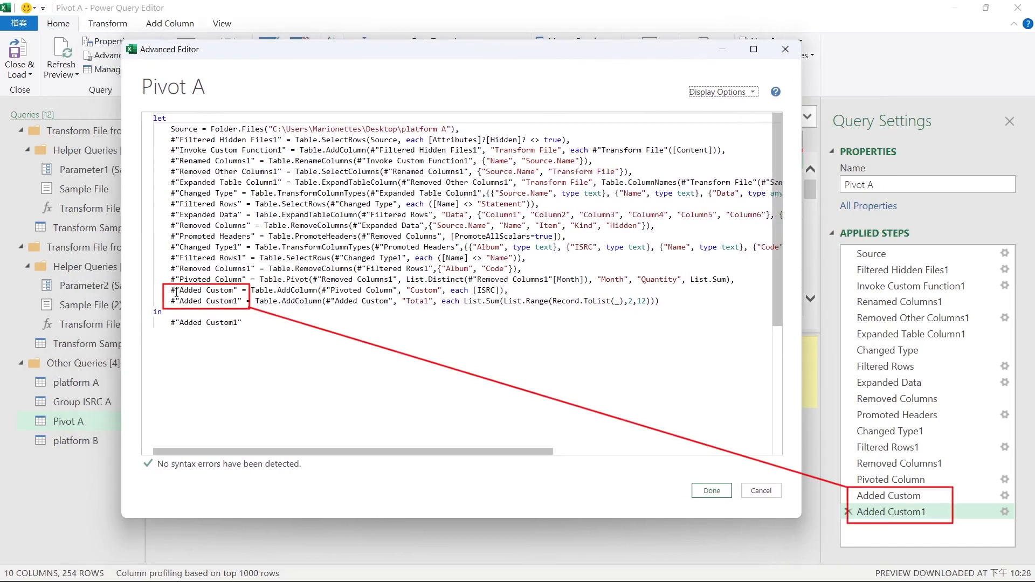
{"action": "left_click_drag", "start_coordinate": [171, 290], "coordinate": [665, 303]}
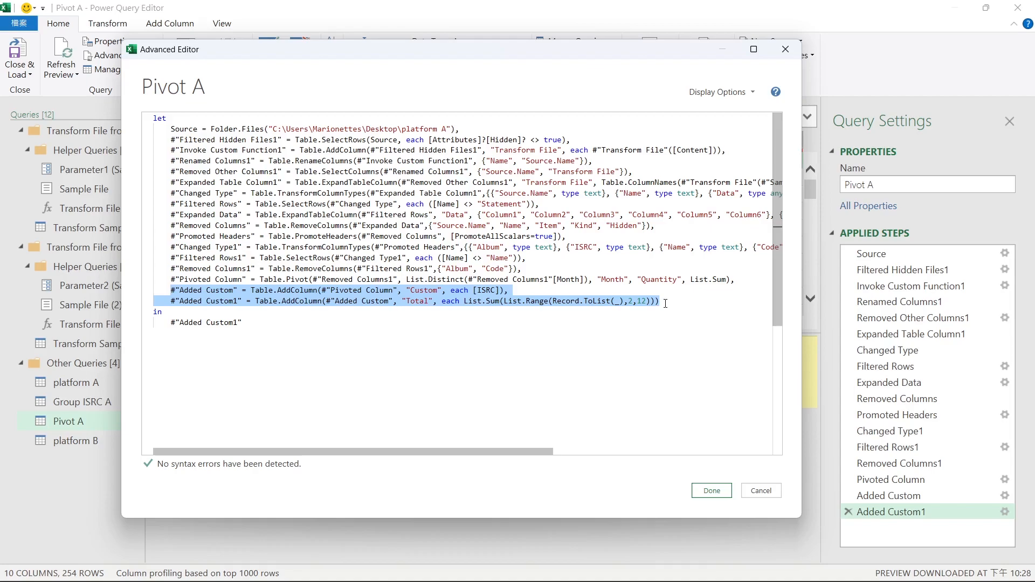
Step: Insert the line "FirstColumn = 2," between the Added Custom and Added Custom1 lines of the code
{"action": "left_click", "coordinate": [565, 291]}
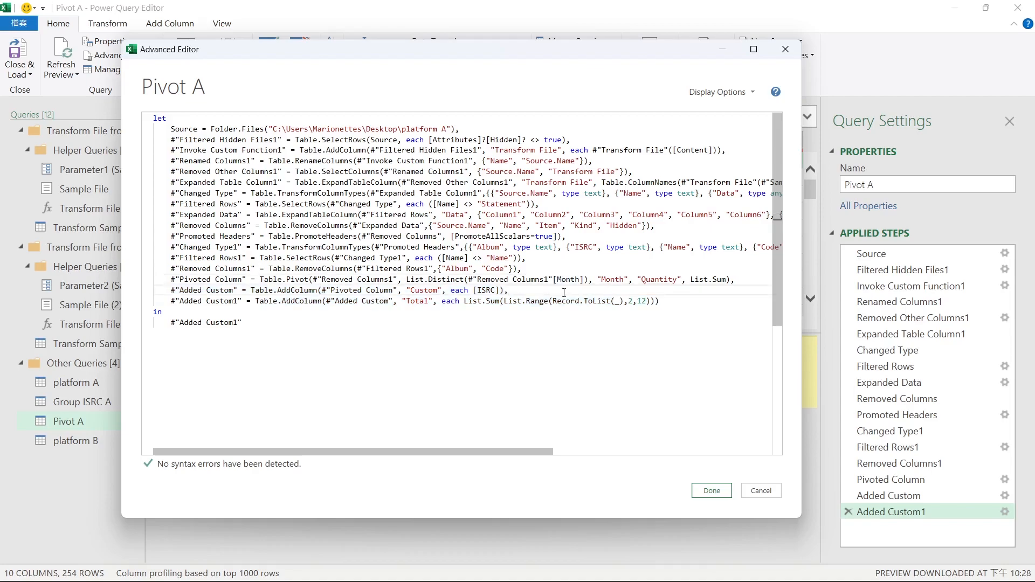
{"action": "key", "text": "Return"}
{"action": "type", "text": "Firs"}
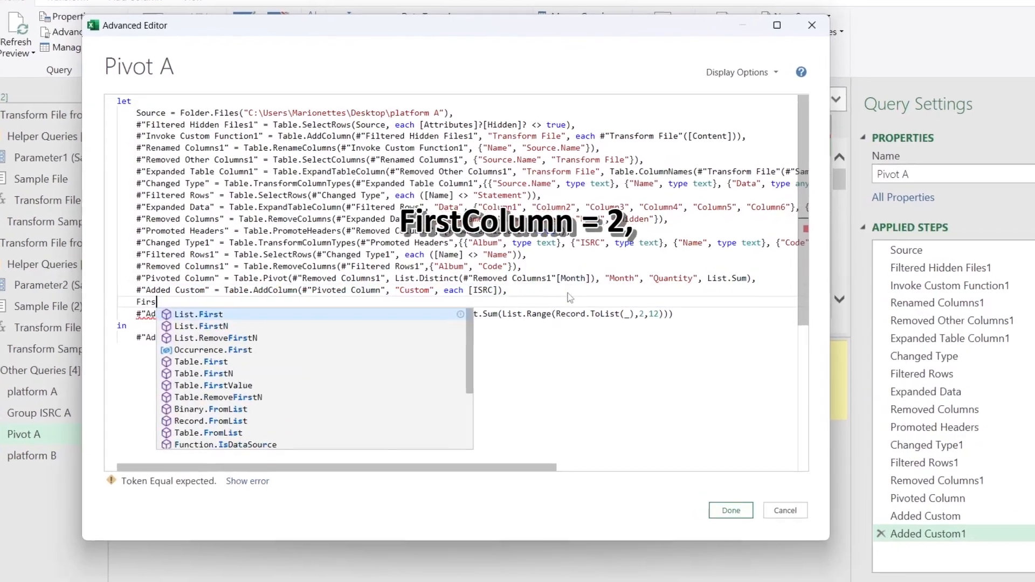
{"action": "type", "text": "tCo"}
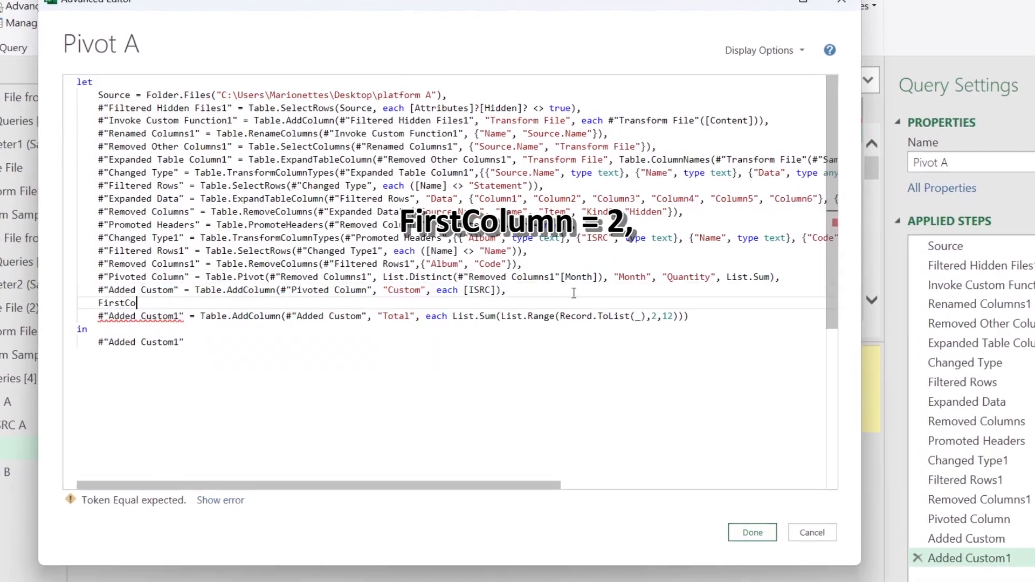
{"action": "type", "text": "lum"}
{"action": "type", "text": "n = 2"}
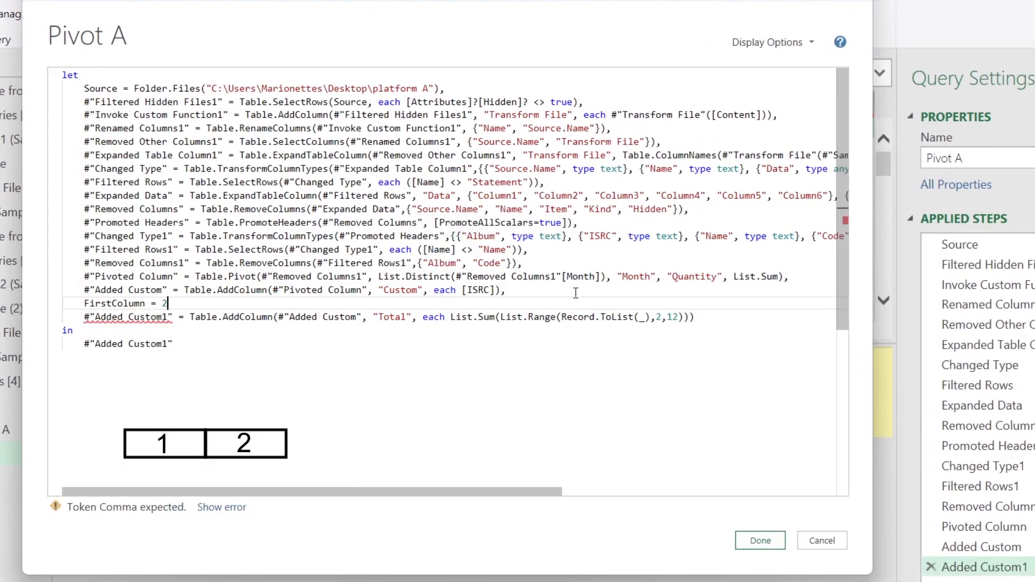
{"action": "type", "text": ","}
{"action": "key", "text": "Return"}
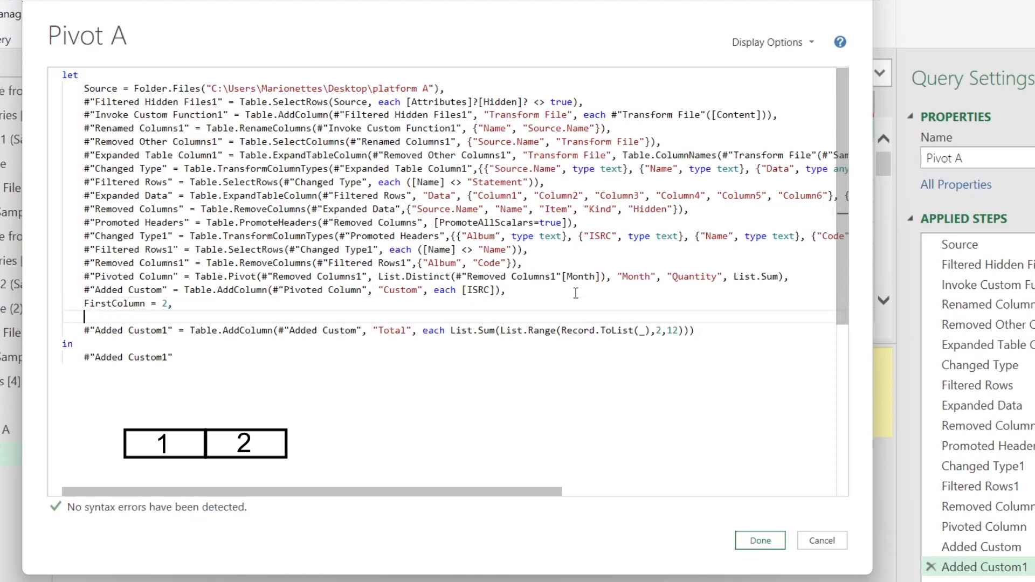
Step: Add the line "TextColumns = 3," directly below the FirstColumn definition
{"action": "type", "text": "Tex"}
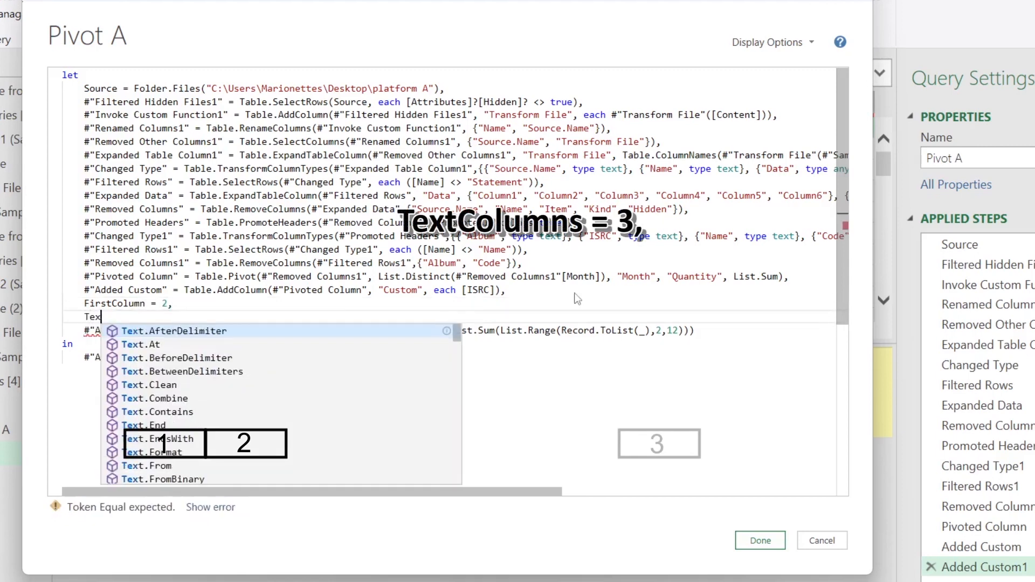
{"action": "type", "text": "tColu"}
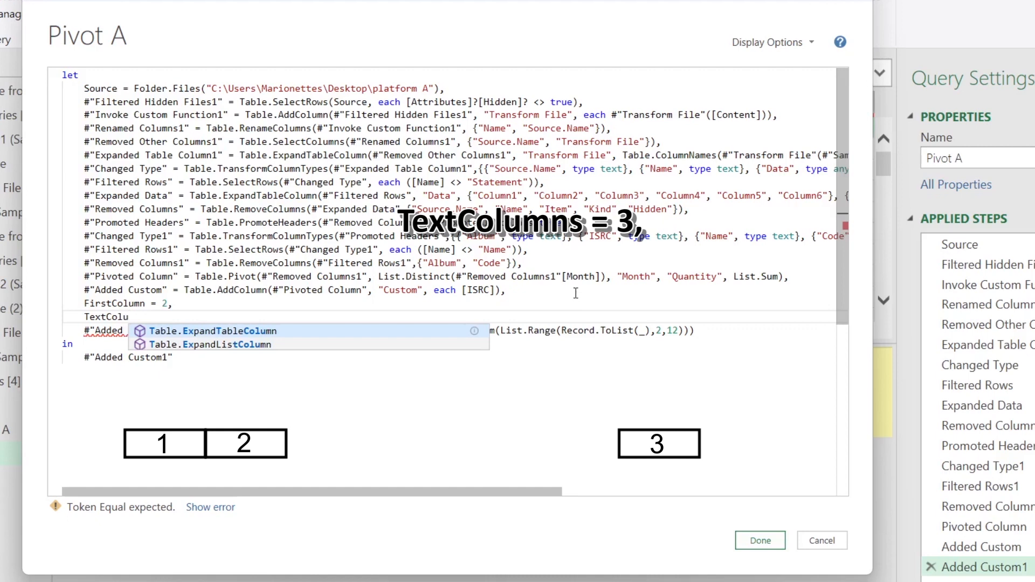
{"action": "type", "text": "mns = 3,"}
{"action": "key", "text": "BackSpace"}
{"action": "type", "text": ","}
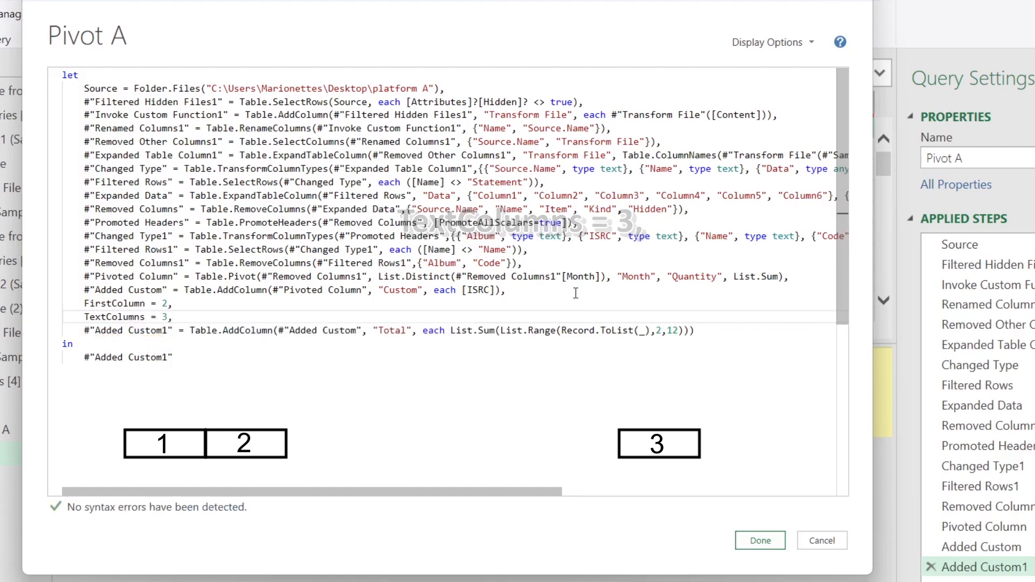
{"action": "key", "text": "Return"}
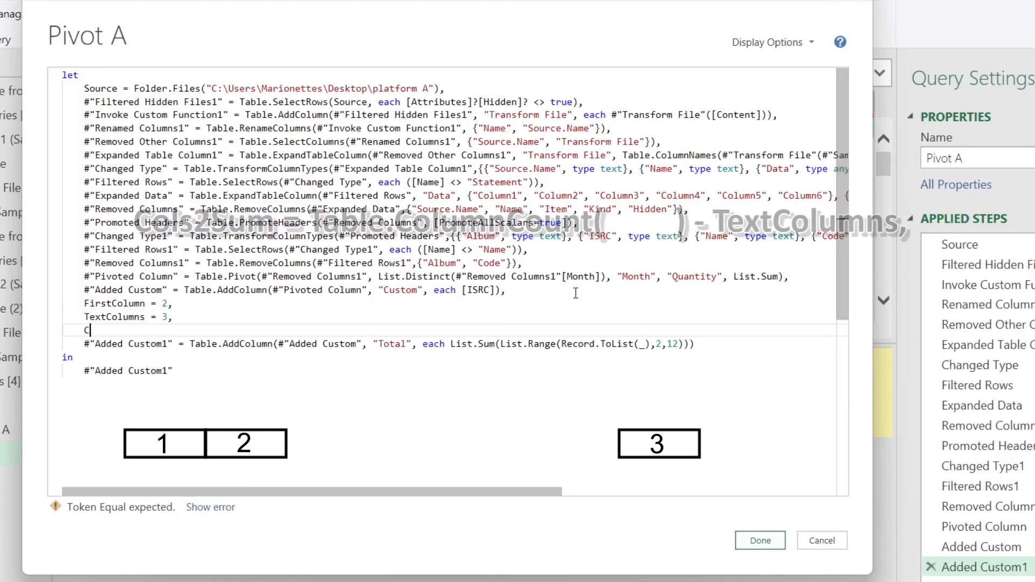
Step: Below TextColumns, define Cols2Sum as Table.ColumnCount(#"Added Custom") to count the columns of the Added Custom step
{"action": "type", "text": "Cols2Sum"}
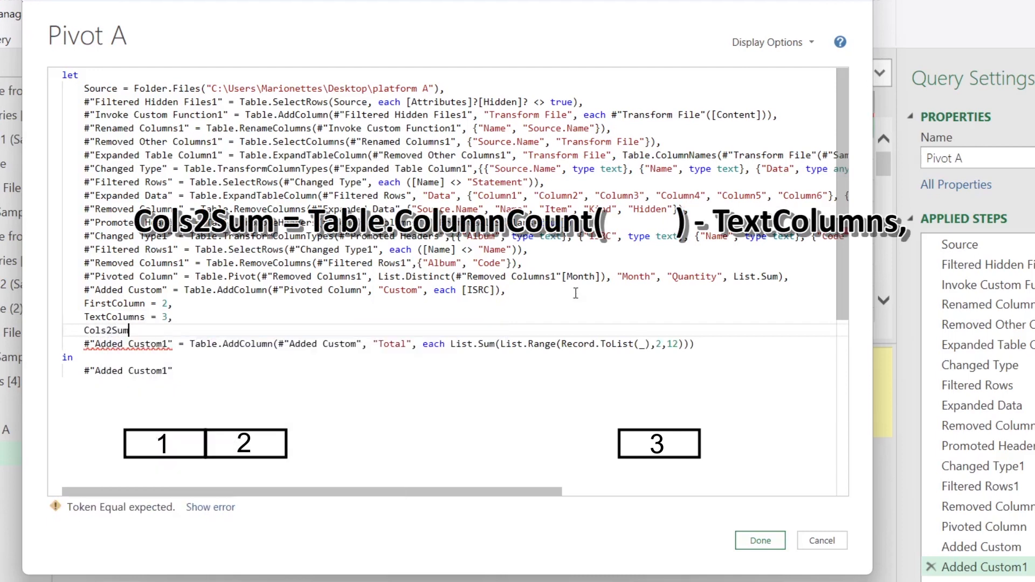
{"action": "type", "text": " ="}
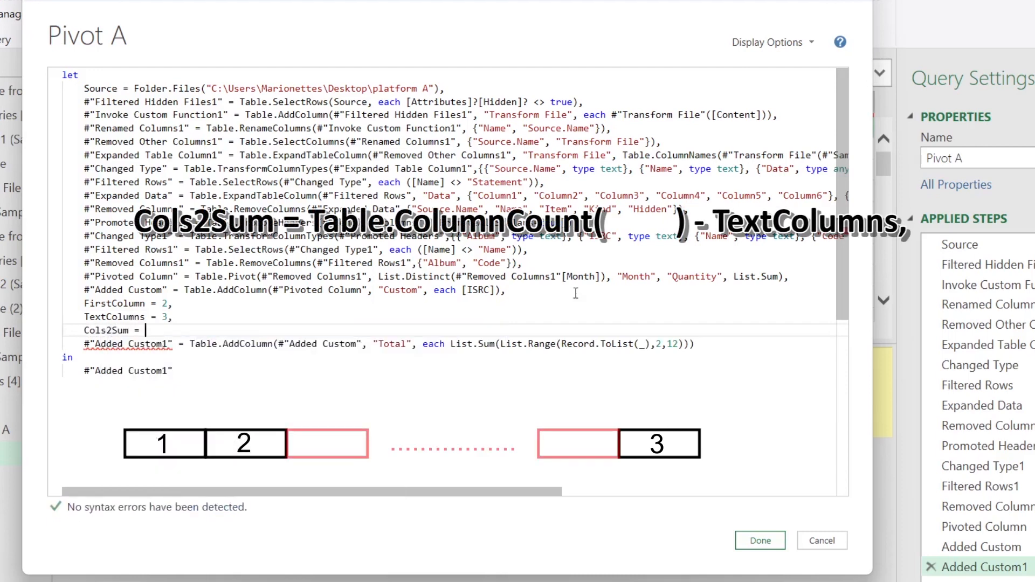
{"action": "type", "text": " Table"}
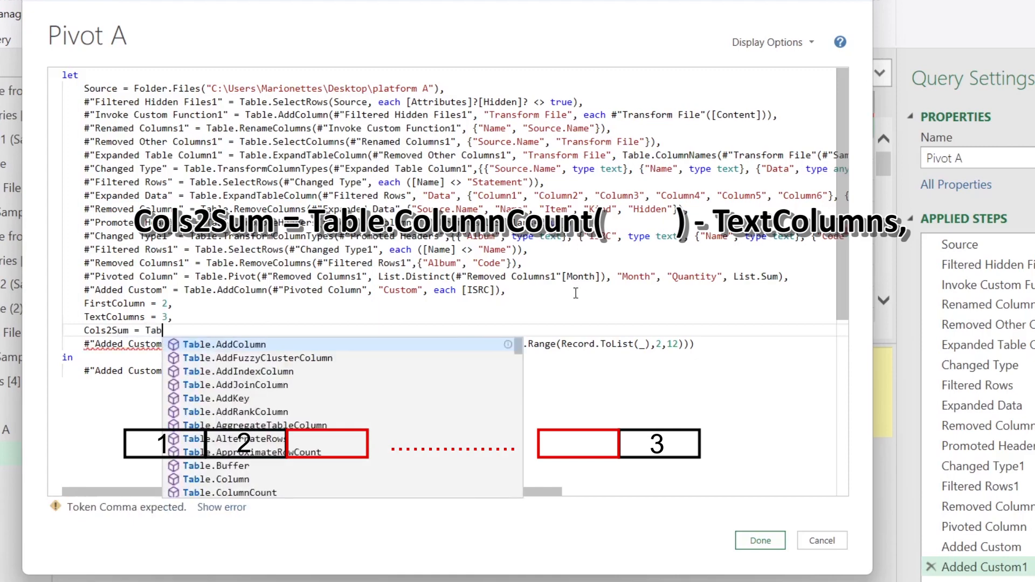
{"action": "type", "text": ".Column"}
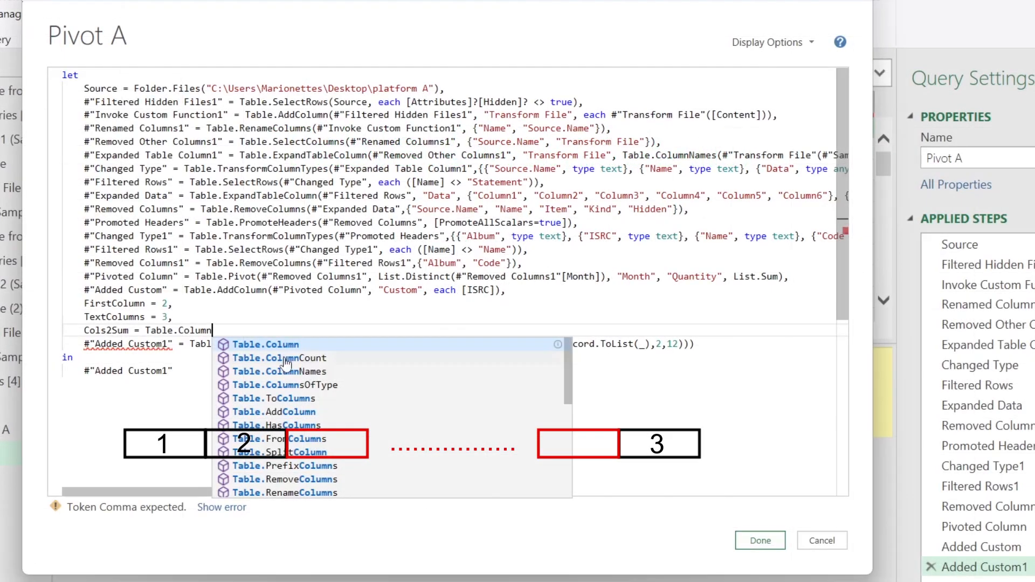
{"action": "key", "text": "Tab"}
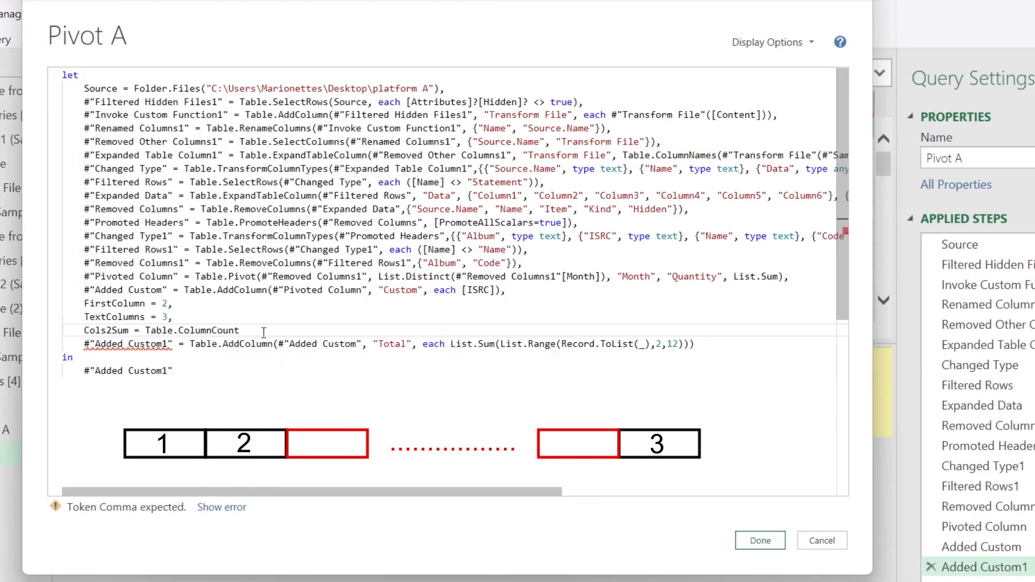
{"action": "type", "text": "("}
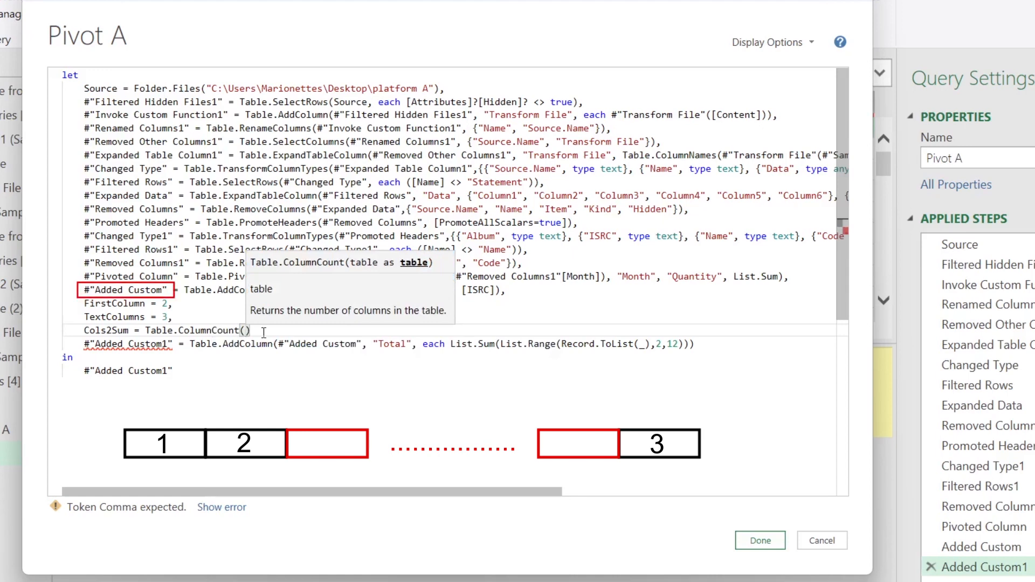
{"action": "left_click", "coordinate": [90, 290]}
{"action": "left_click_drag", "start_coordinate": [91, 290], "coordinate": [155, 288]}
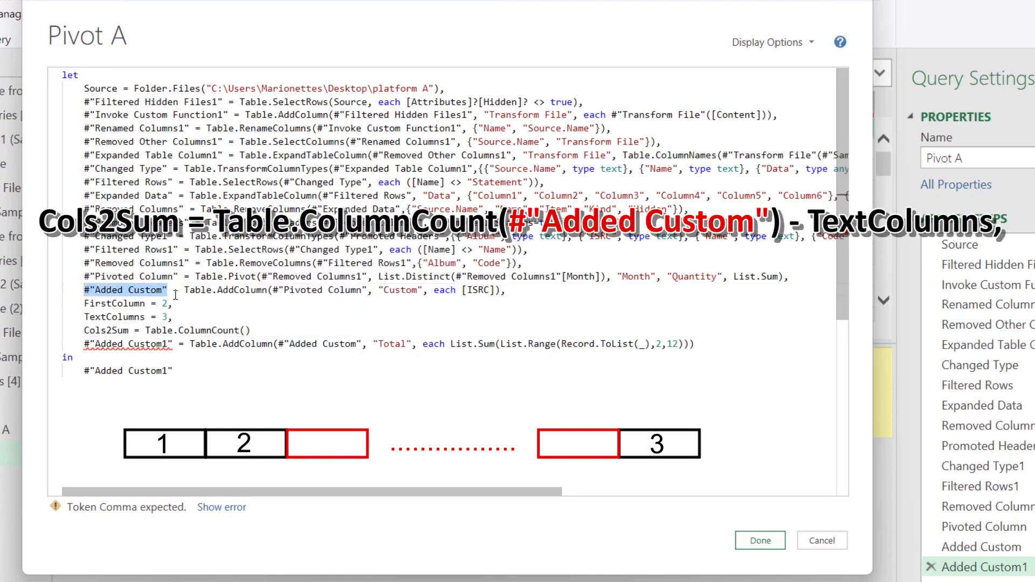
{"action": "left_click", "coordinate": [247, 330]}
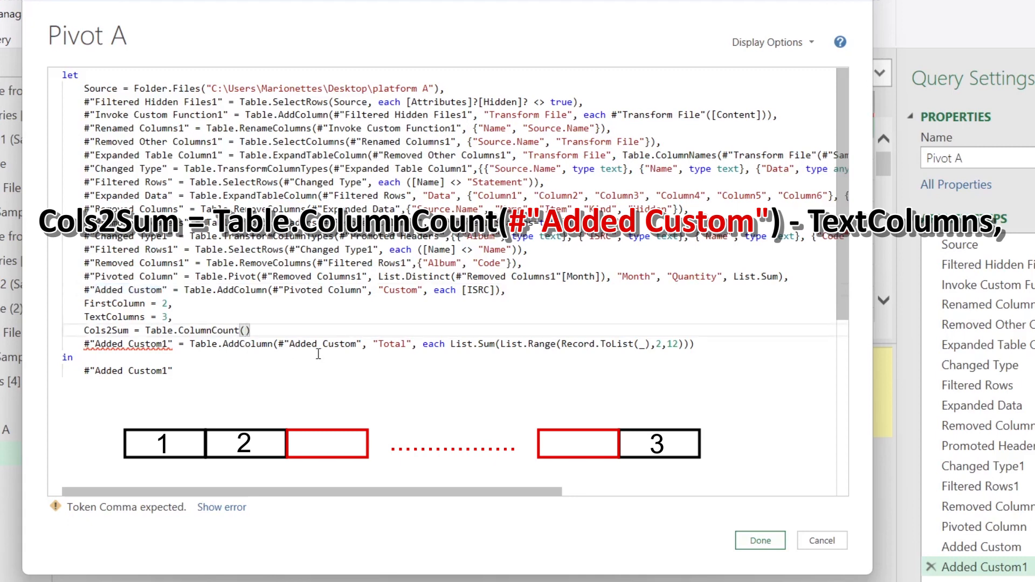
{"action": "type", "text": "#\"Added Custom\""}
Step: Subtract TextColumns from the column count in the Cols2Sum definition and end the line with a comma
{"action": "type", "text": "-"}
{"action": "double_click", "coordinate": [114, 319]}
{"action": "key", "text": "ctrl+c"}
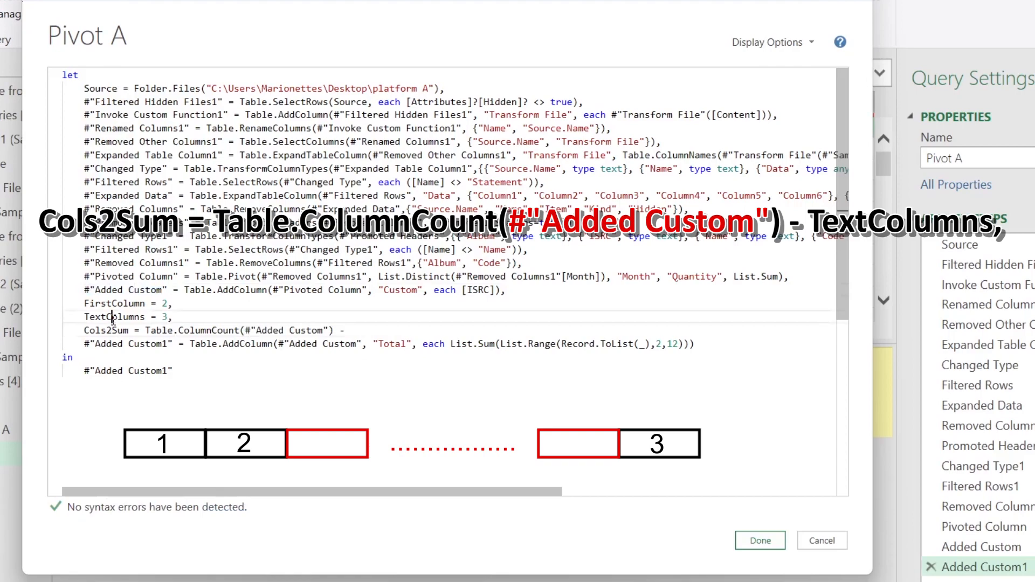
{"action": "left_click", "coordinate": [381, 334]}
{"action": "key", "text": "ctrl+v"}
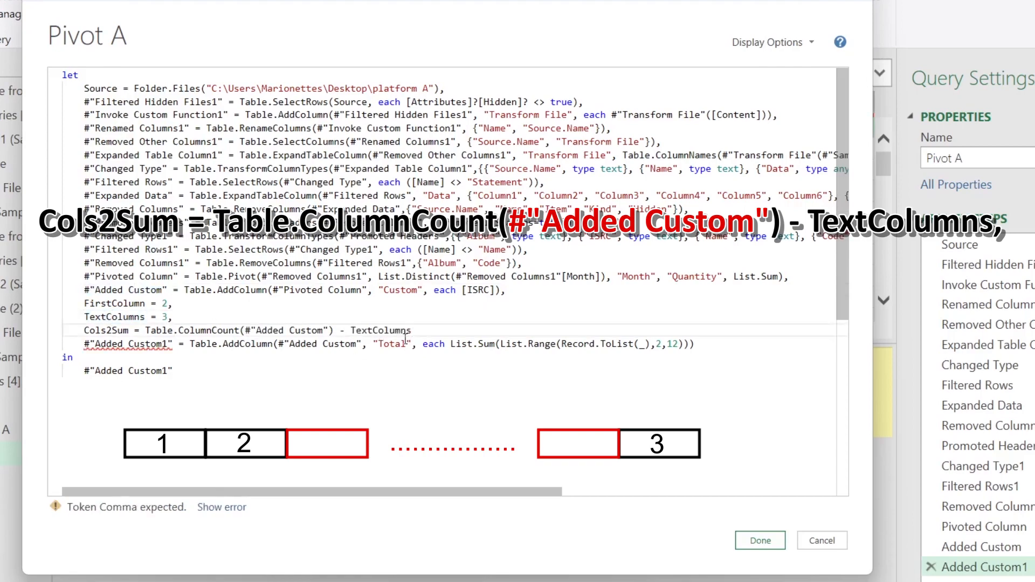
{"action": "type", "text": ","}
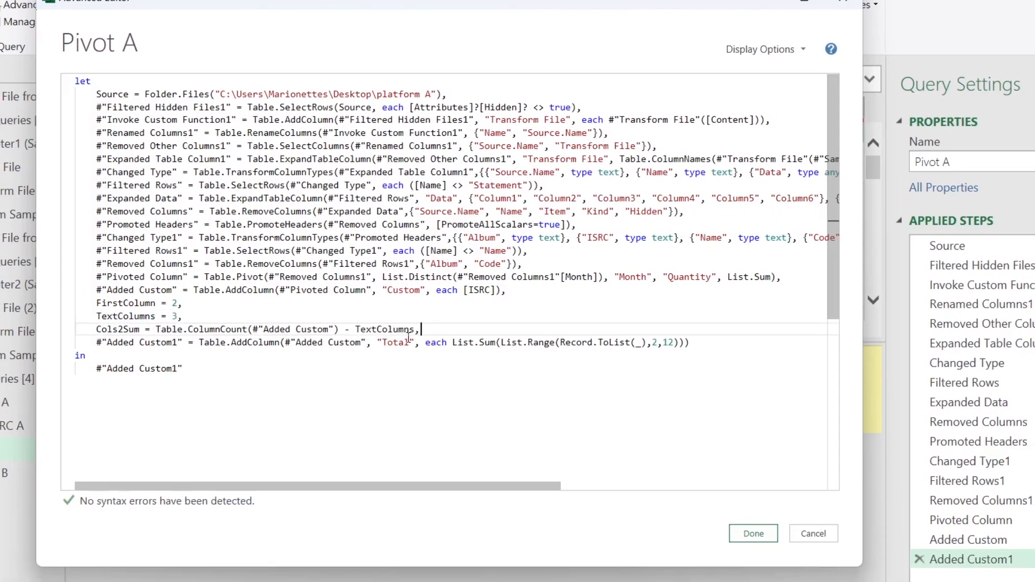
Step: Replace List.Range's start and count in the Total formula with FirstColumn and Cols2Sum, and apply the edited code
{"action": "double_click", "coordinate": [139, 302]}
{"action": "key", "text": "ctrl+c"}
{"action": "double_click", "coordinate": [641, 338]}
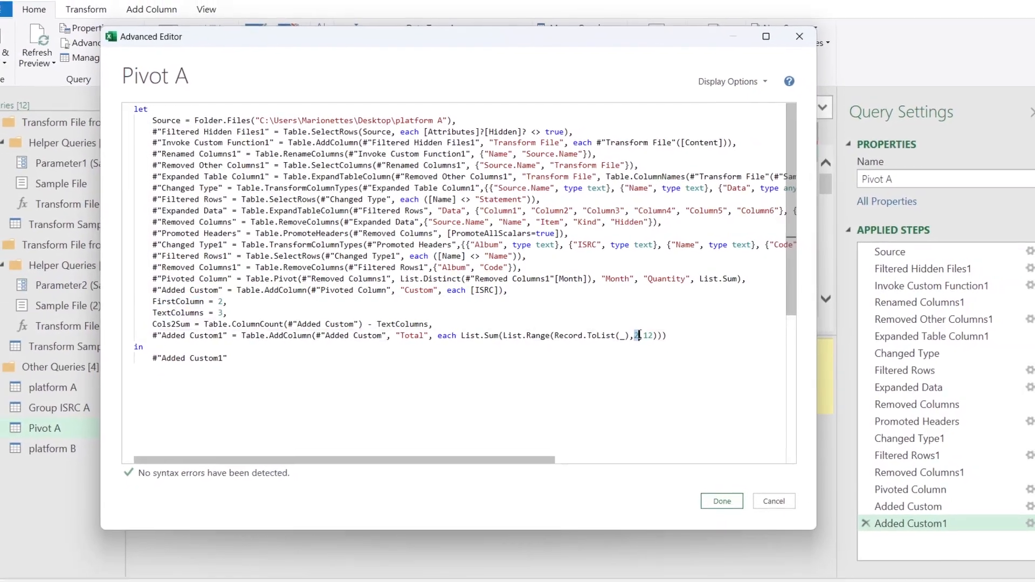
{"action": "key", "text": "ctrl+v"}
{"action": "double_click", "coordinate": [196, 323]}
{"action": "double_click", "coordinate": [686, 333]}
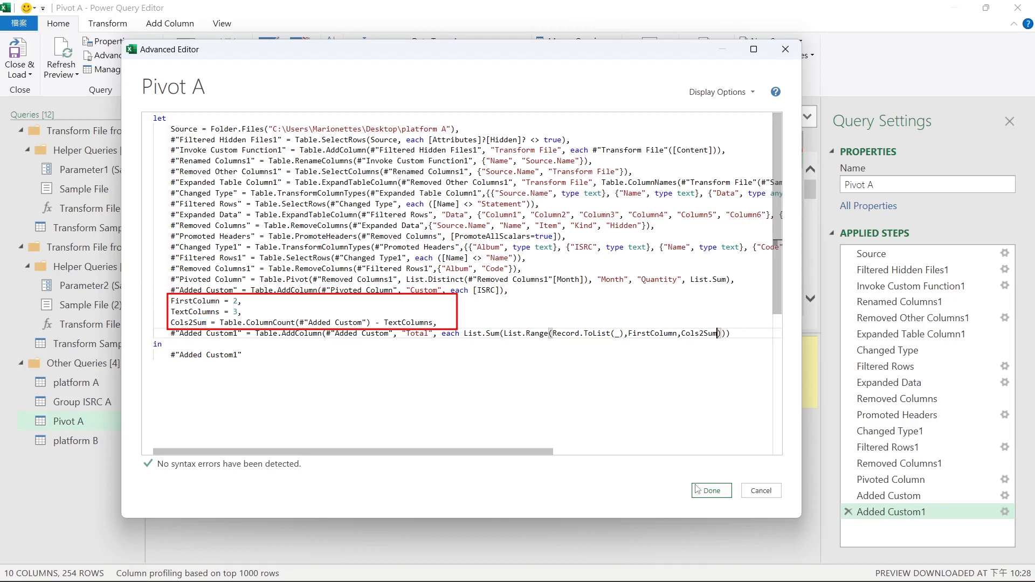
{"action": "left_click", "coordinate": [709, 490]}
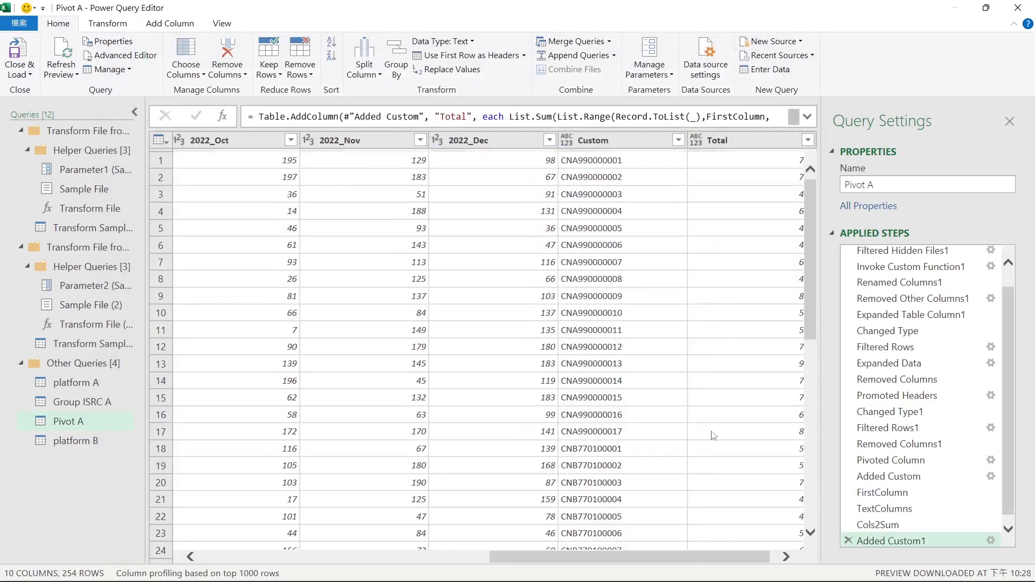
Step: Check the recalculated Total values in the first rows of the Pivot A preview
{"action": "scroll", "coordinate": [678, 563], "scroll_direction": "right", "scroll_amount": 1}
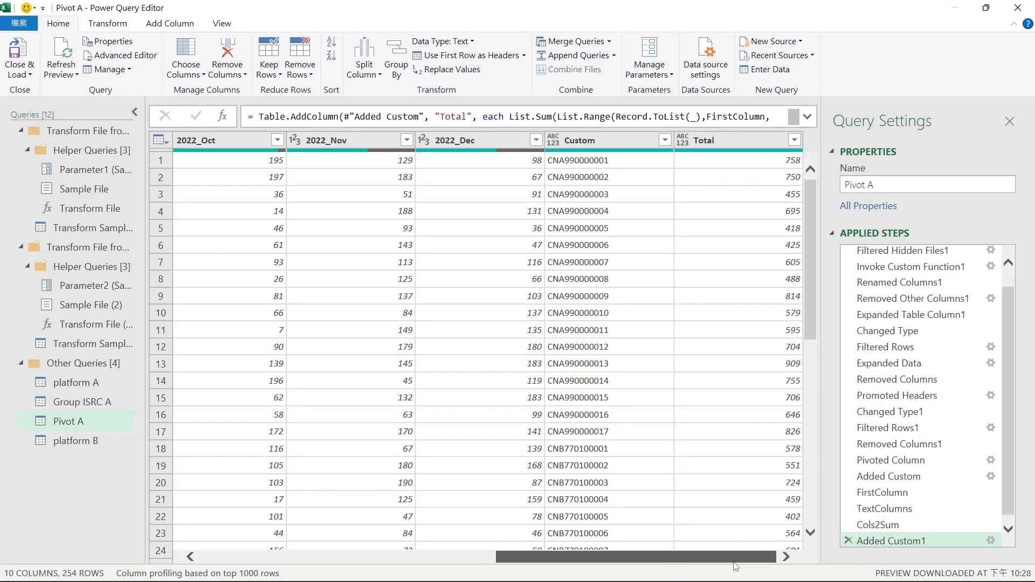
{"action": "left_click", "coordinate": [768, 165]}
{"action": "left_click", "coordinate": [761, 176]}
{"action": "left_click", "coordinate": [753, 197]}
{"action": "left_click", "coordinate": [745, 226]}
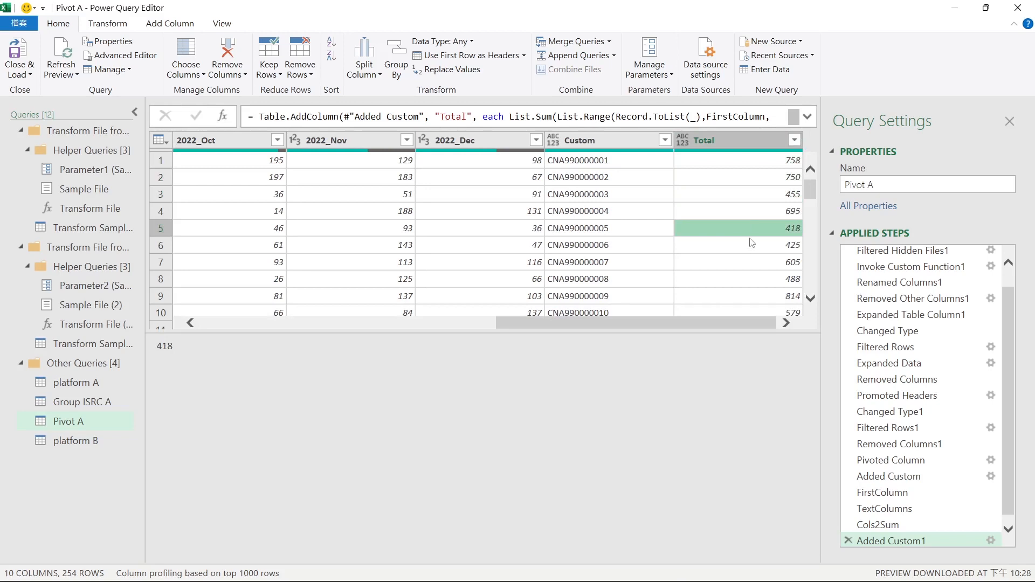
Step: Close the query editor, load the results to the Pivot A worksheet and check the first row's Total
{"action": "left_click", "coordinate": [17, 51]}
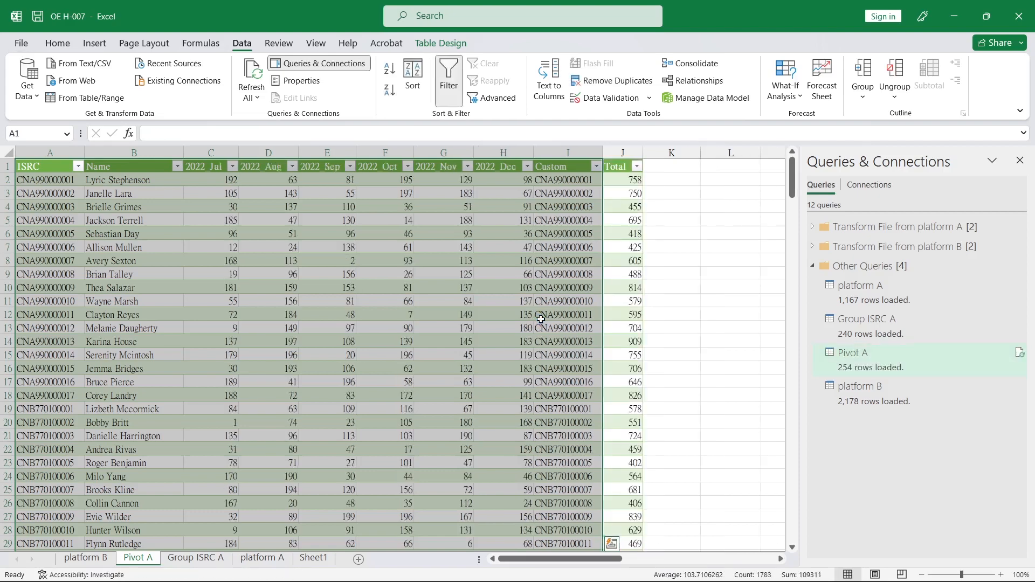
{"action": "left_click", "coordinate": [626, 183]}
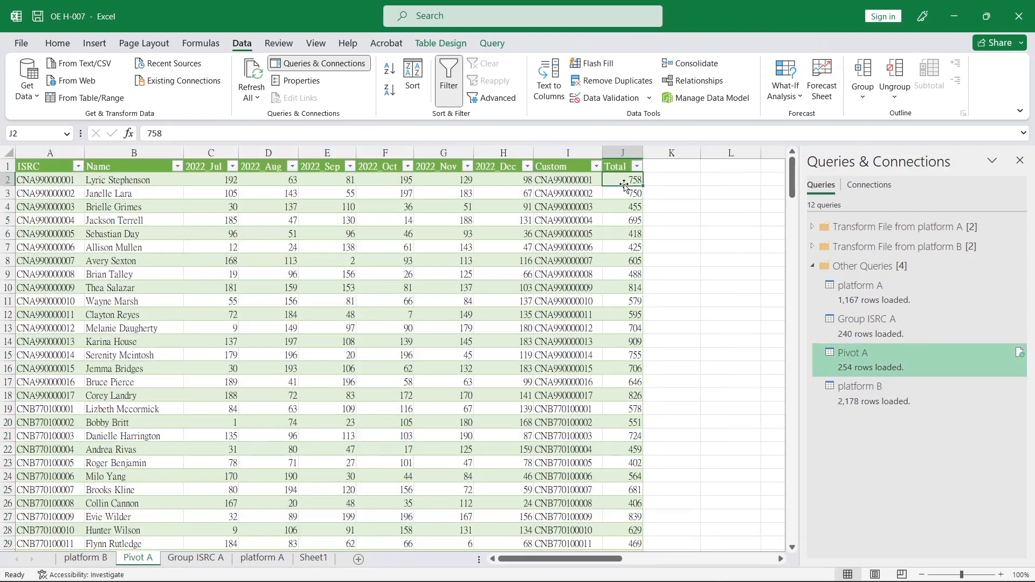
{"action": "left_click", "coordinate": [503, 260]}
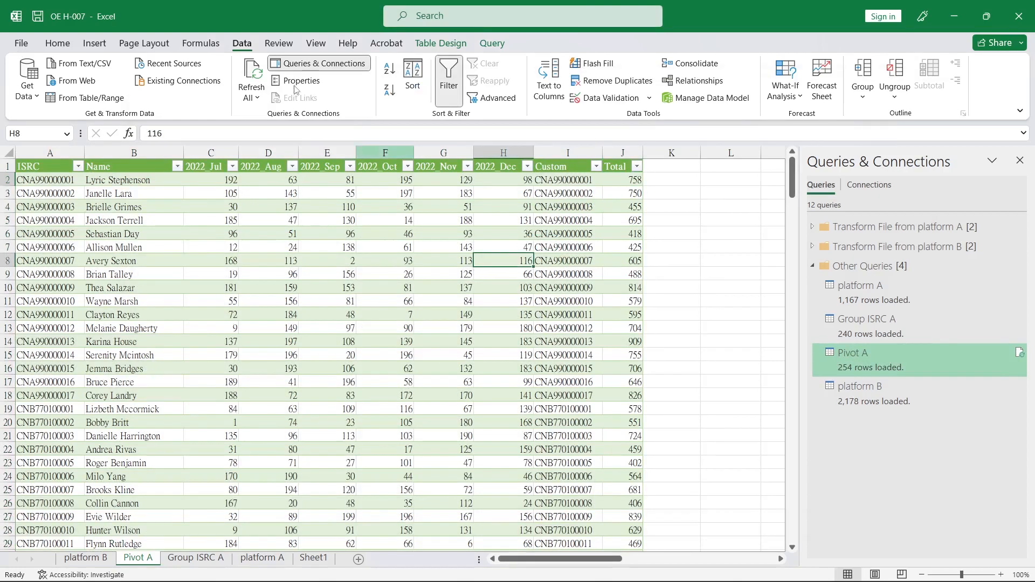
Step: Refresh the Pivot A query in the workbook and check the first row's Total beside the month columns
{"action": "right_click", "coordinate": [845, 359]}
{"action": "left_click", "coordinate": [878, 404]}
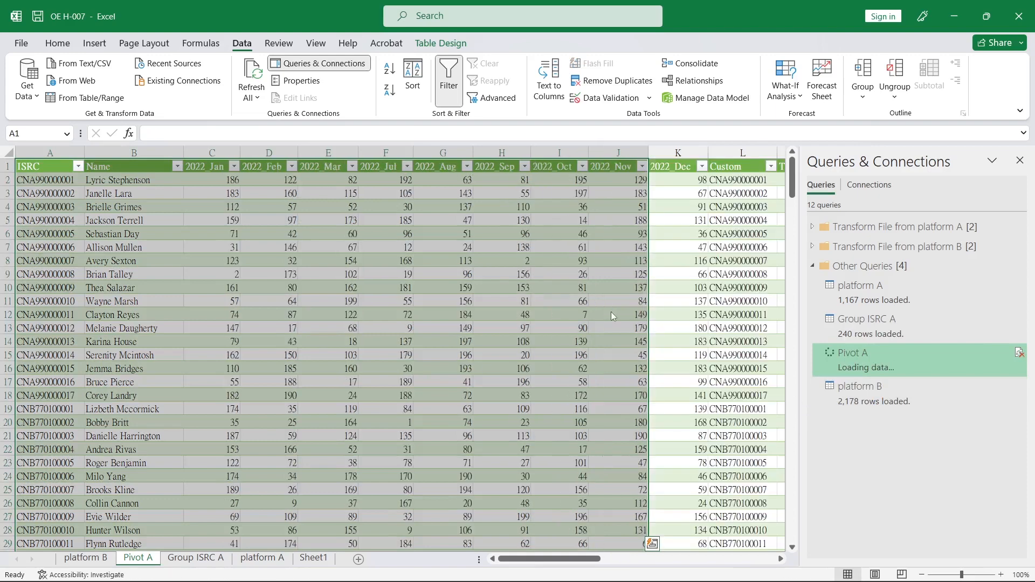
{"action": "left_click_drag", "start_coordinate": [555, 560], "coordinate": [577, 562]}
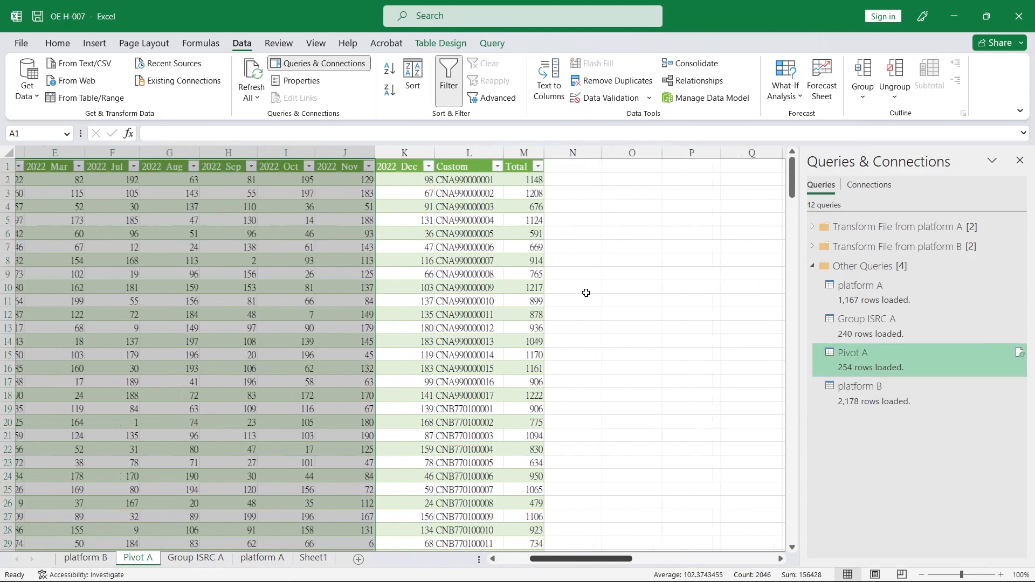
{"action": "left_click", "coordinate": [504, 181]}
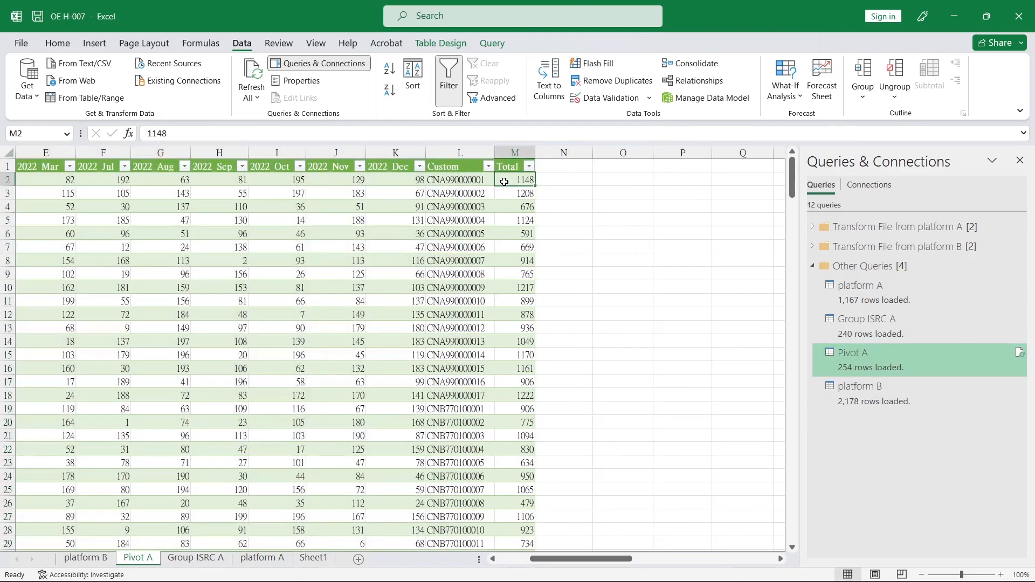
Step: Move the first two quarterly files out of the platform A folder and return to the workbook
{"action": "key", "text": "alt+Tab"}
{"action": "left_click", "coordinate": [358, 236]}
{"action": "left_click", "coordinate": [358, 218], "text": "ctrl"}
{"action": "key", "text": "ctrl+x"}
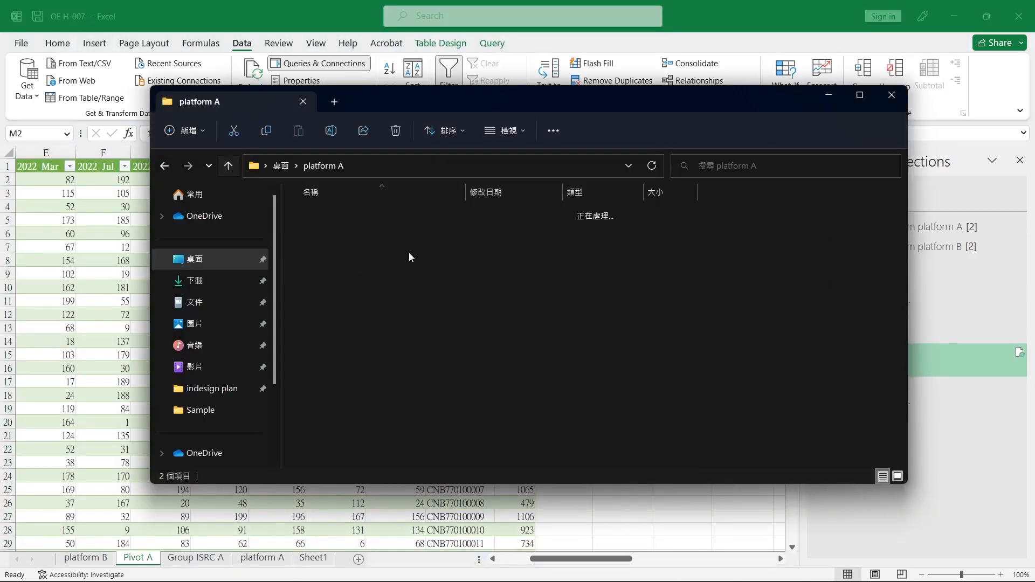
{"action": "left_click", "coordinate": [232, 169]}
{"action": "key", "text": "alt+Tab"}
Step: Refresh the Pivot A query with the reduced set of source files and check a value in its Total column
{"action": "right_click", "coordinate": [842, 357]}
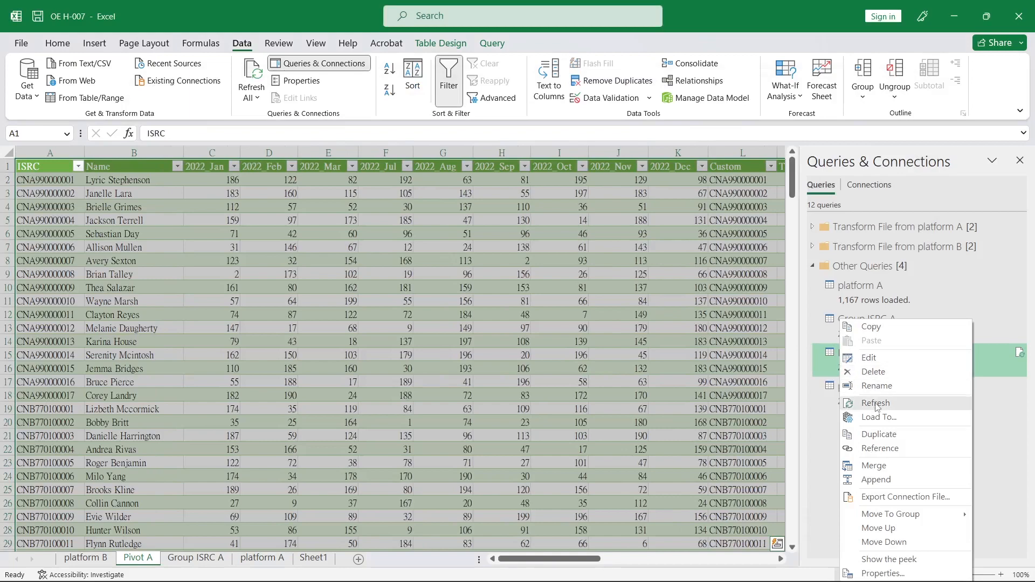
{"action": "left_click", "coordinate": [852, 400]}
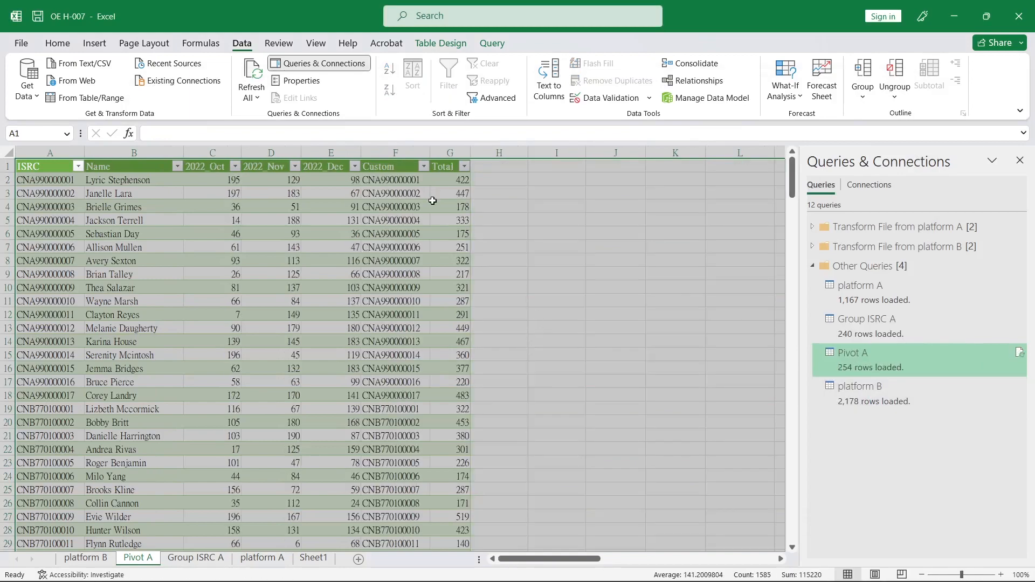
{"action": "left_click", "coordinate": [441, 188]}
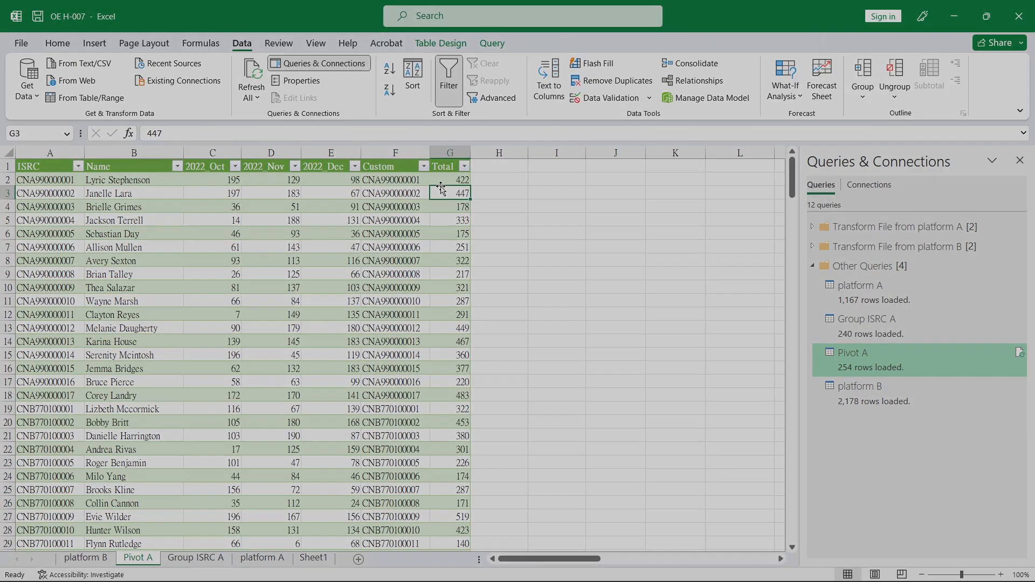